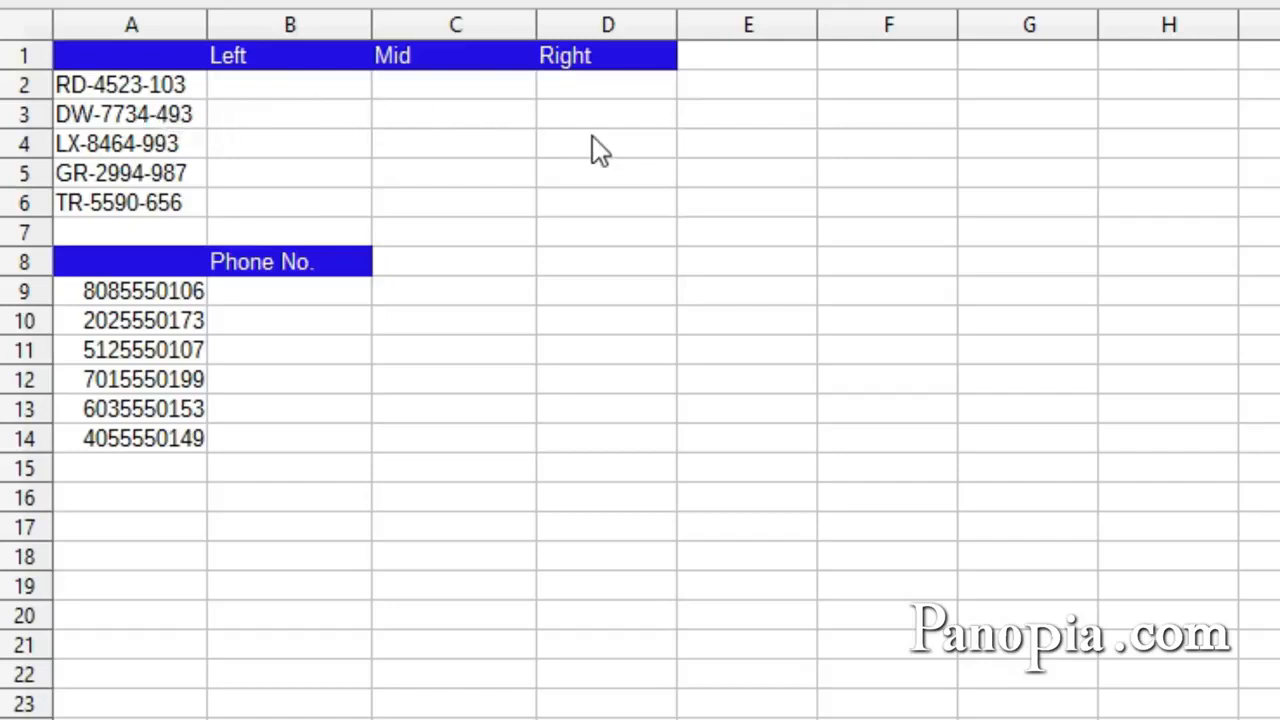
Enter =LEFT(A2,2) in cell B2 to extract the first two characters of the code in A2.
left_click(280, 88)
type("=")
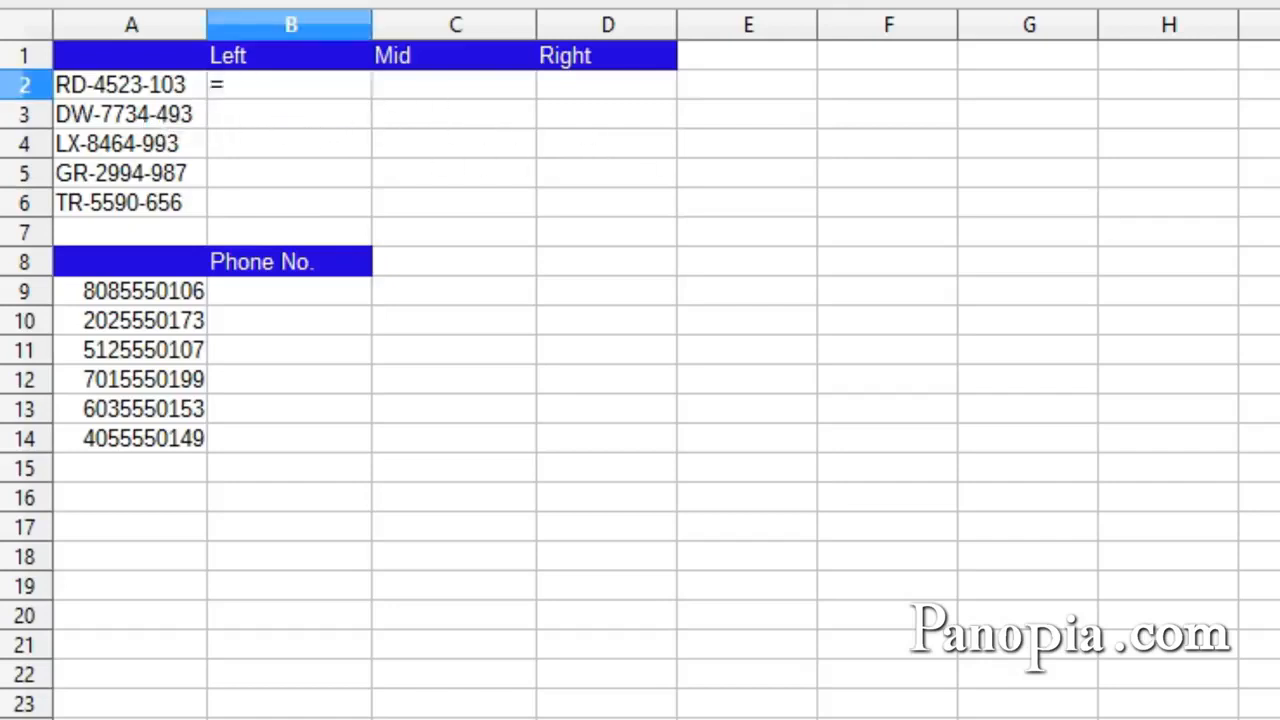
type("left")
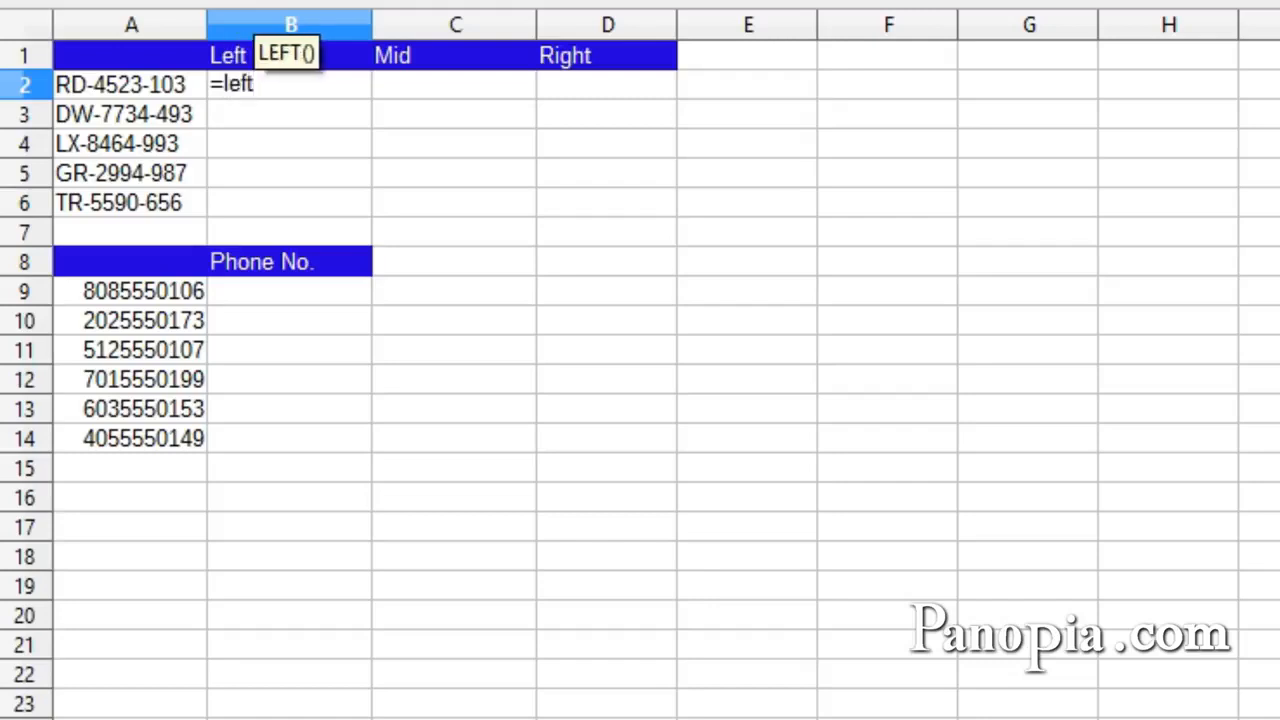
key("Return")
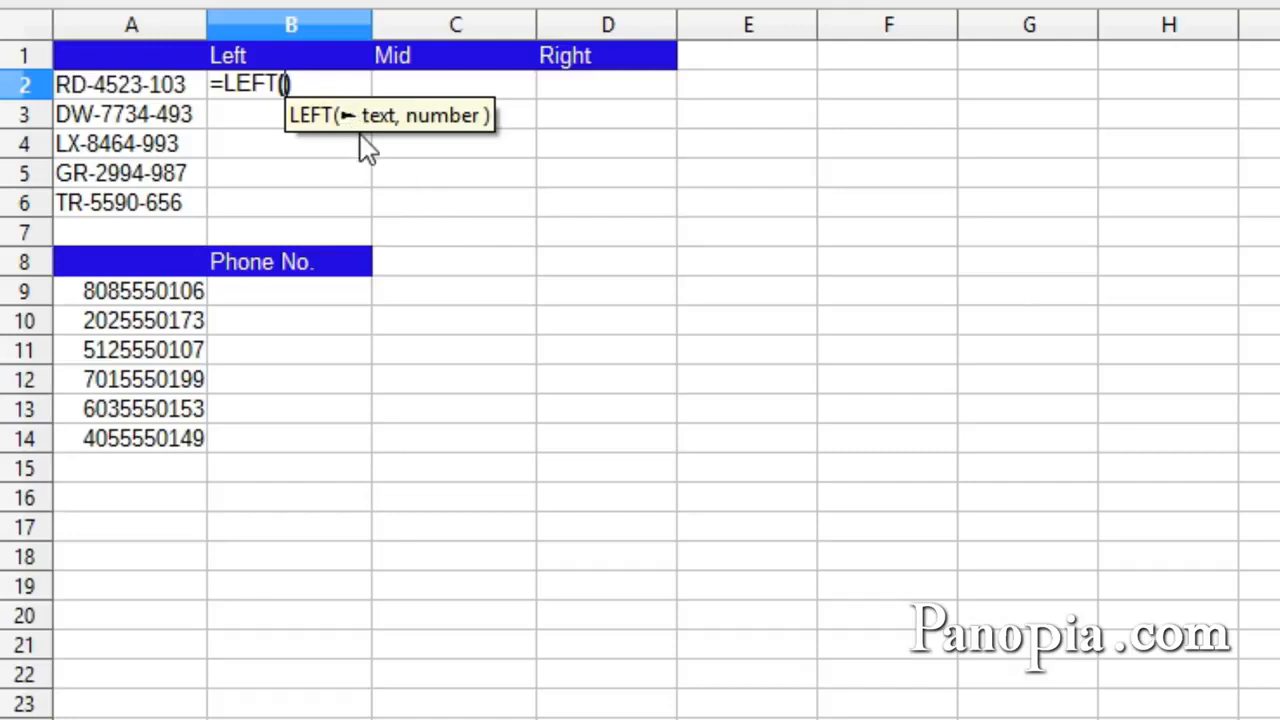
left_click(138, 90)
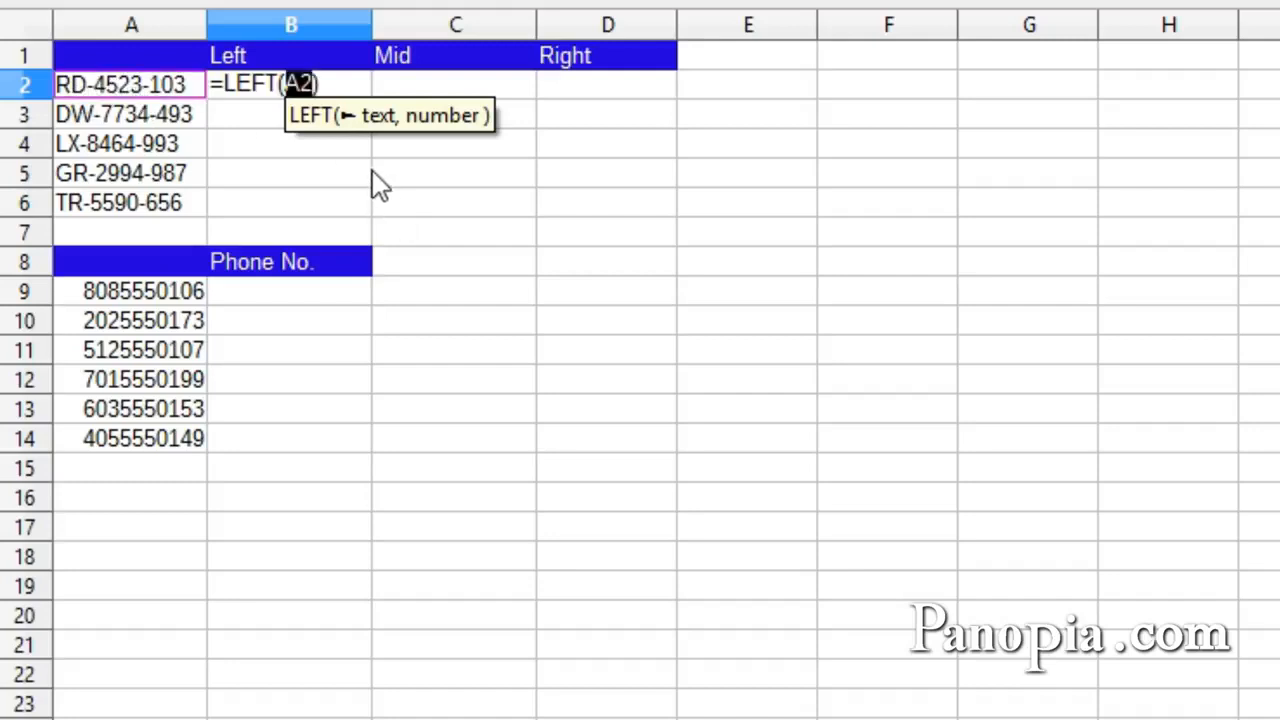
type(",")
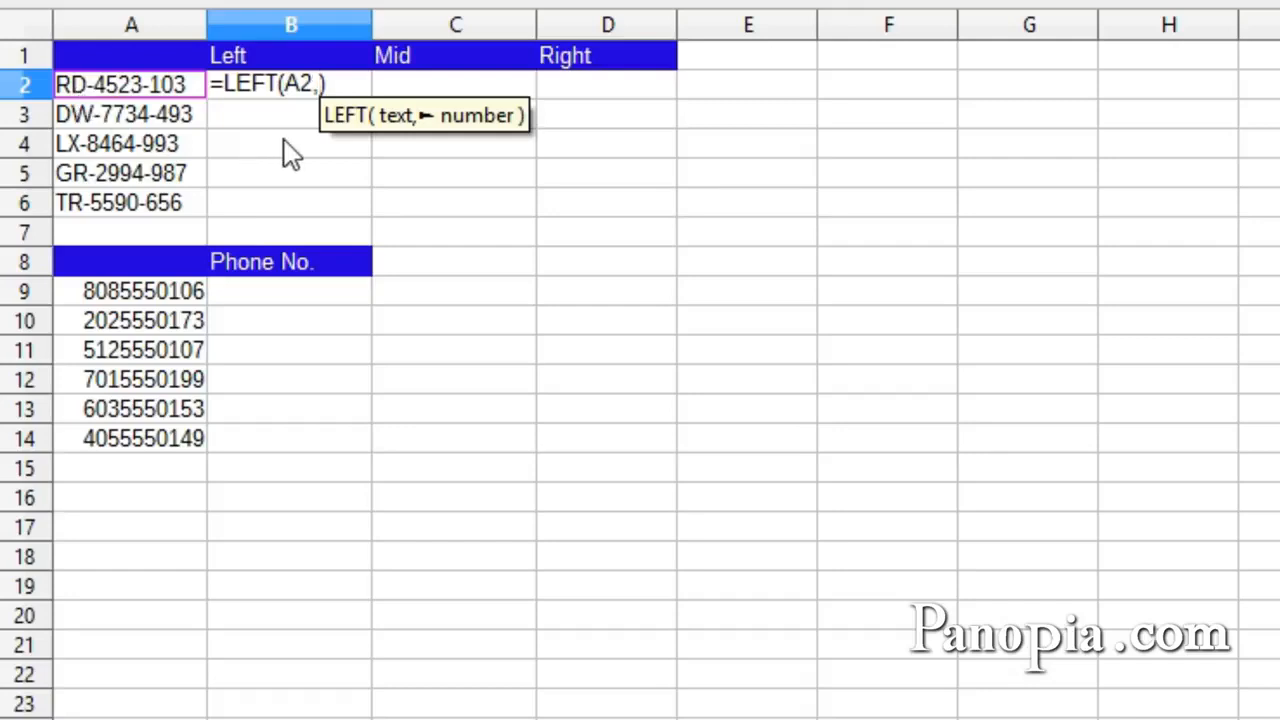
type("2")
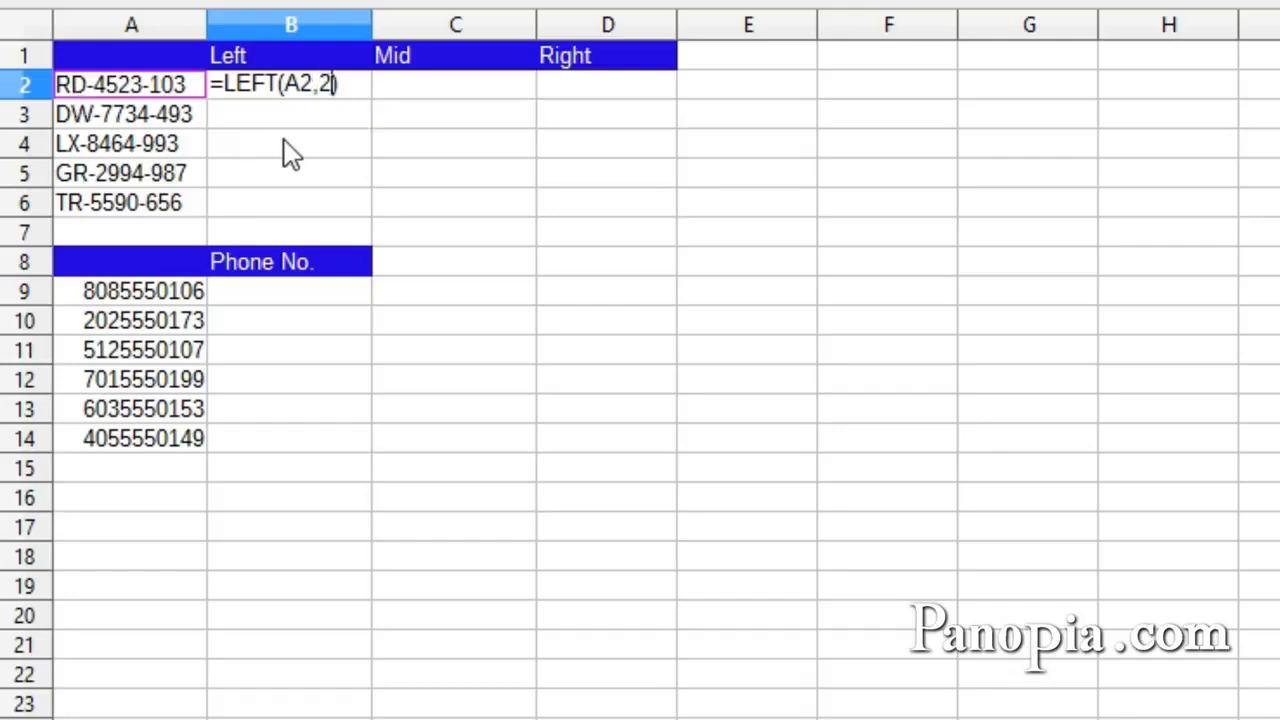
type(")")
key("Tab")
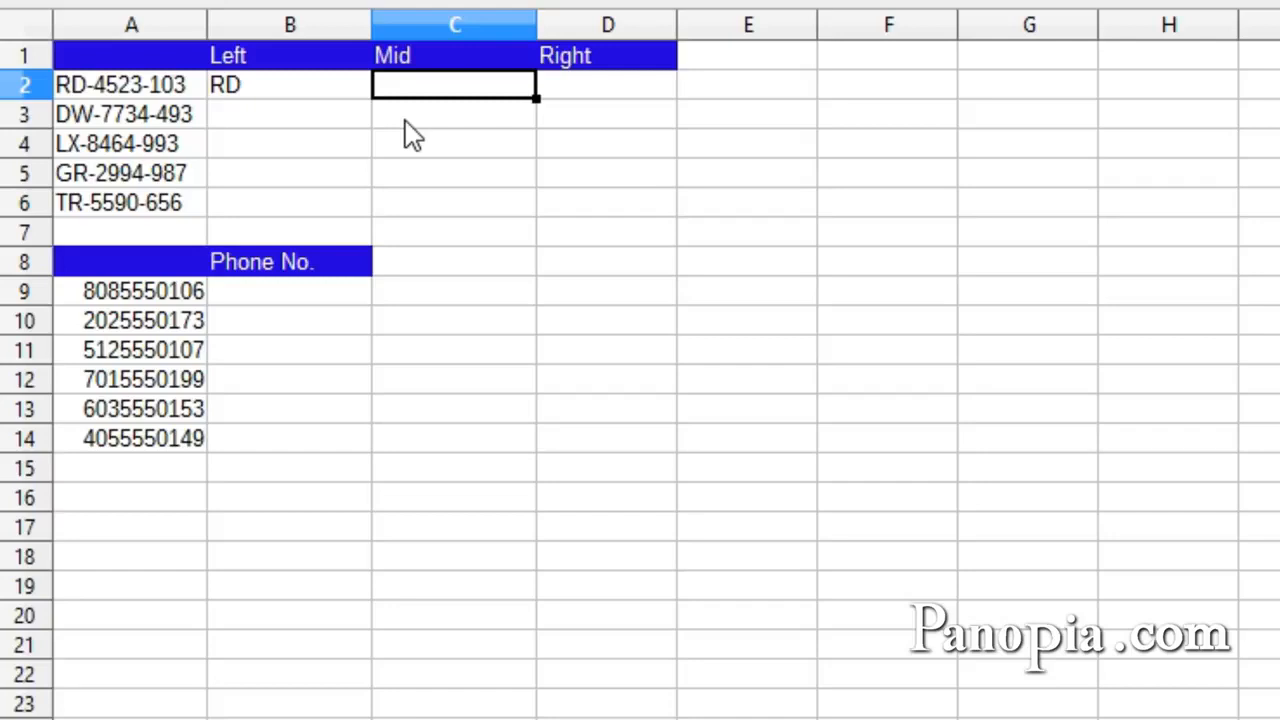
Enter =MID(A2,4,4) in cell C2 to extract the four middle digits of the code in A2.
type("=")
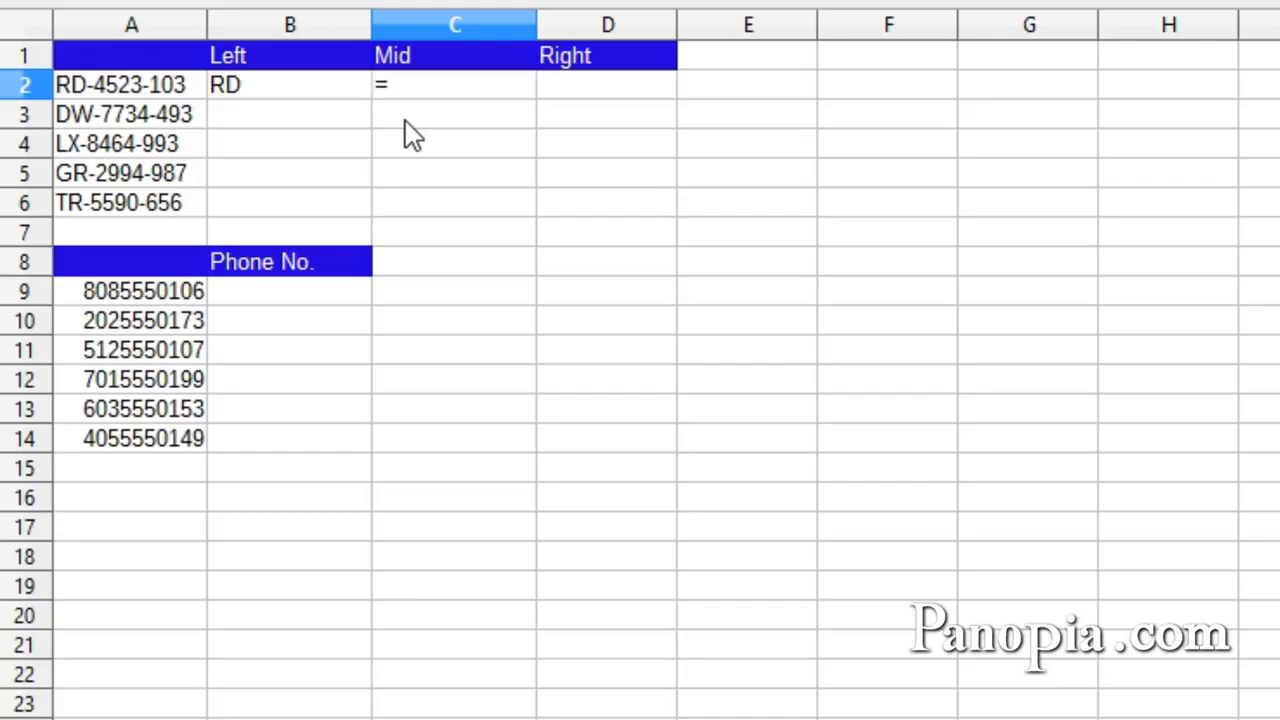
type("mid")
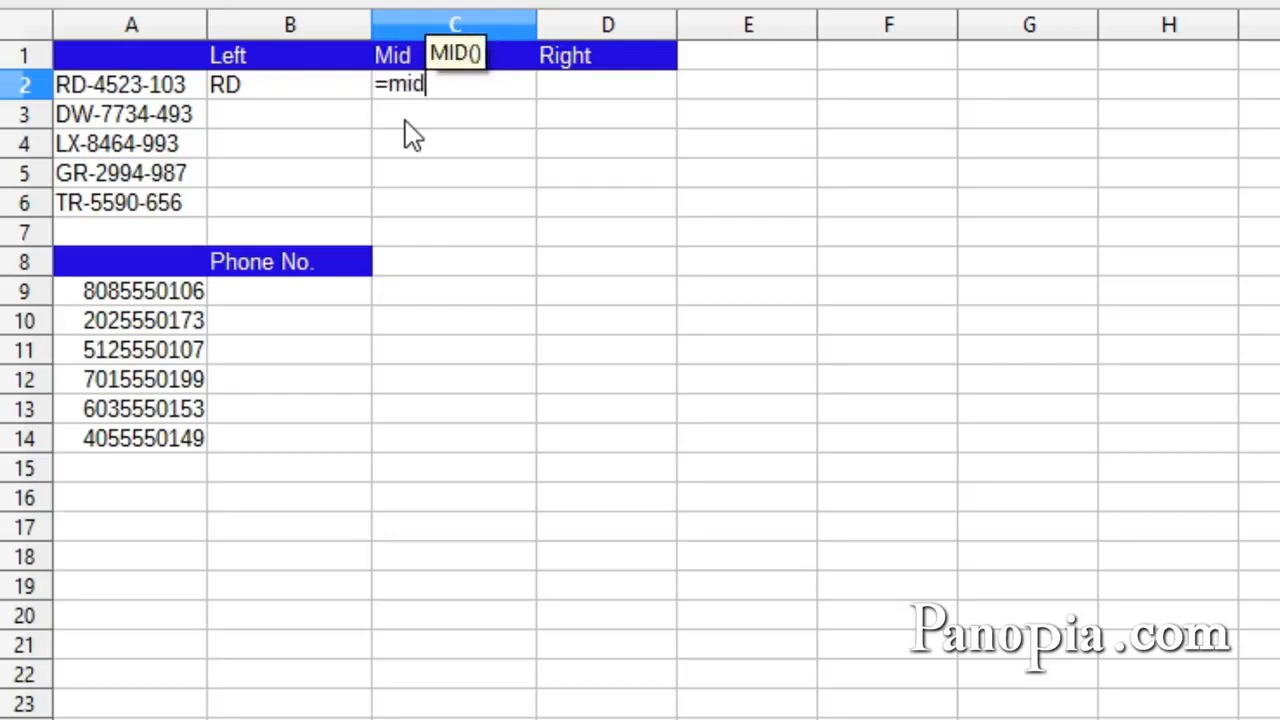
key("Return")
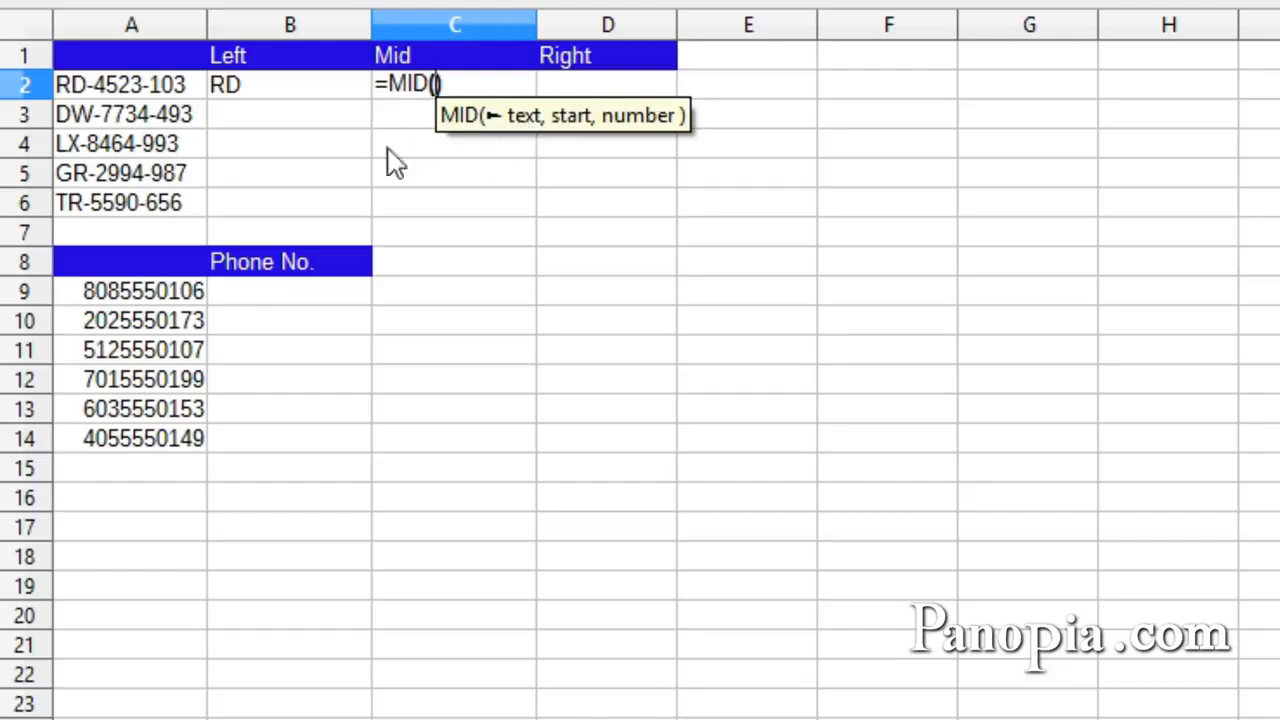
left_click(137, 86)
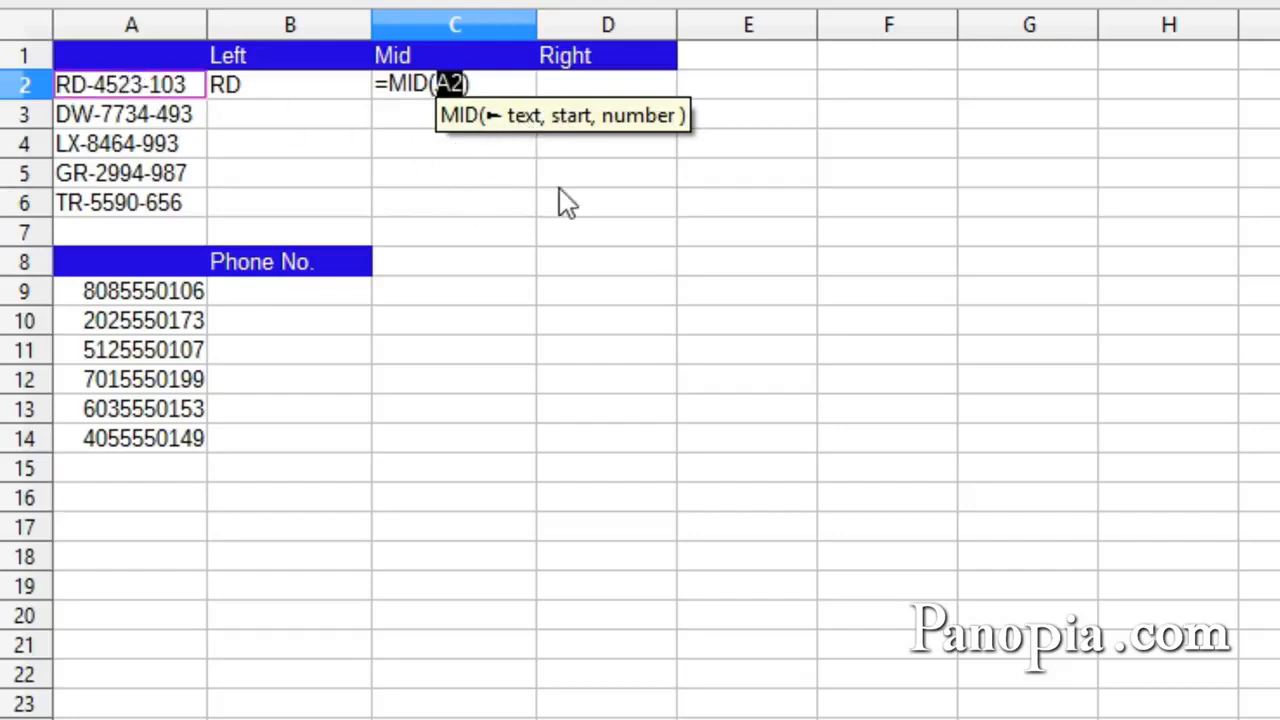
type(",")
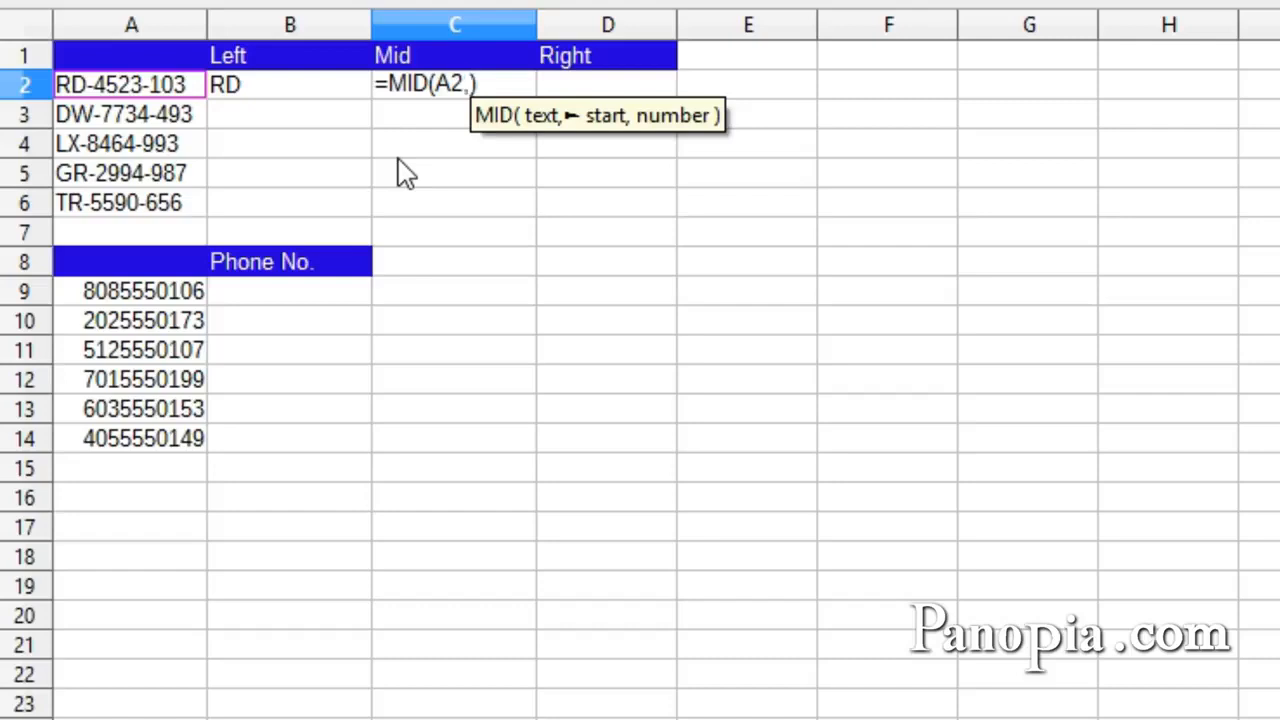
type("4")
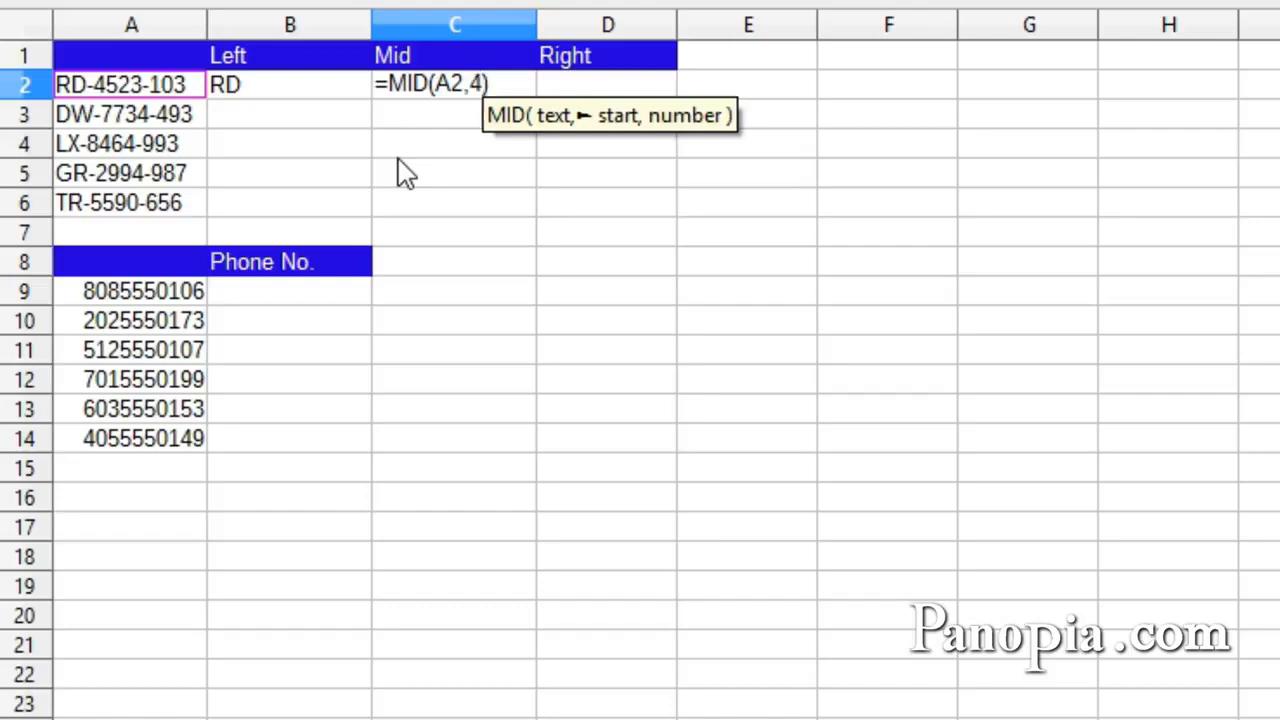
type(",")
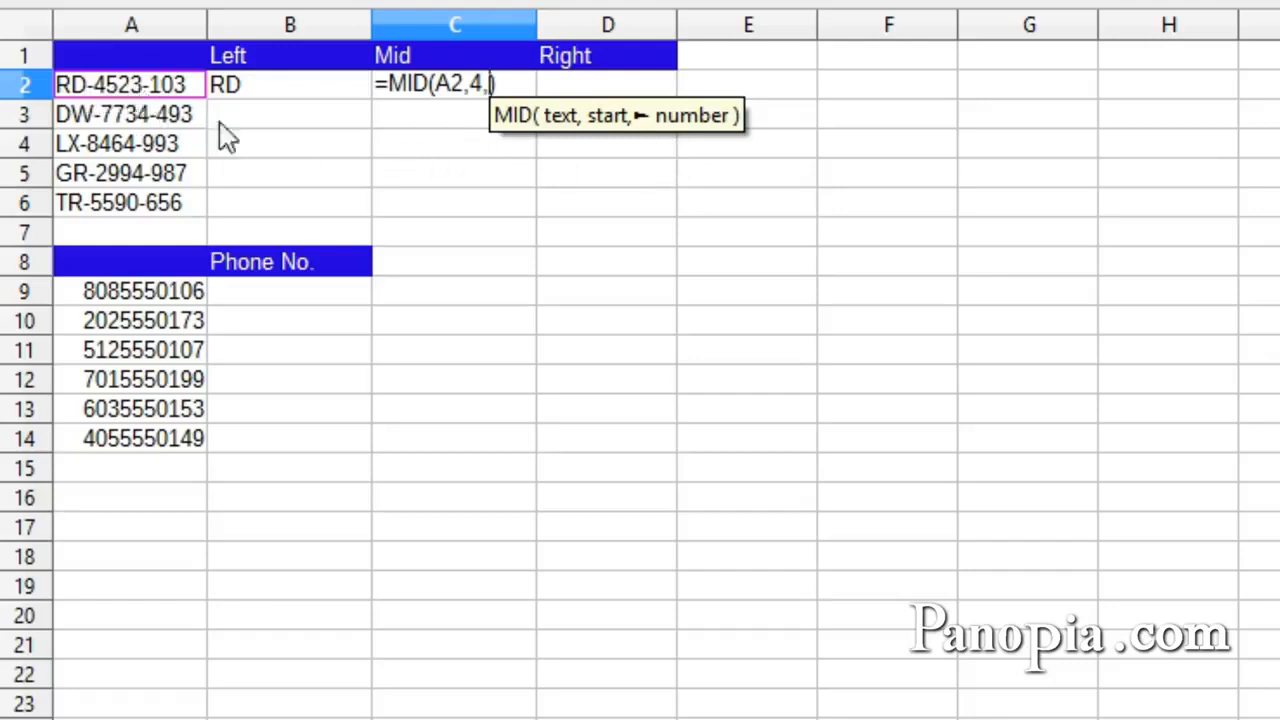
type("4")
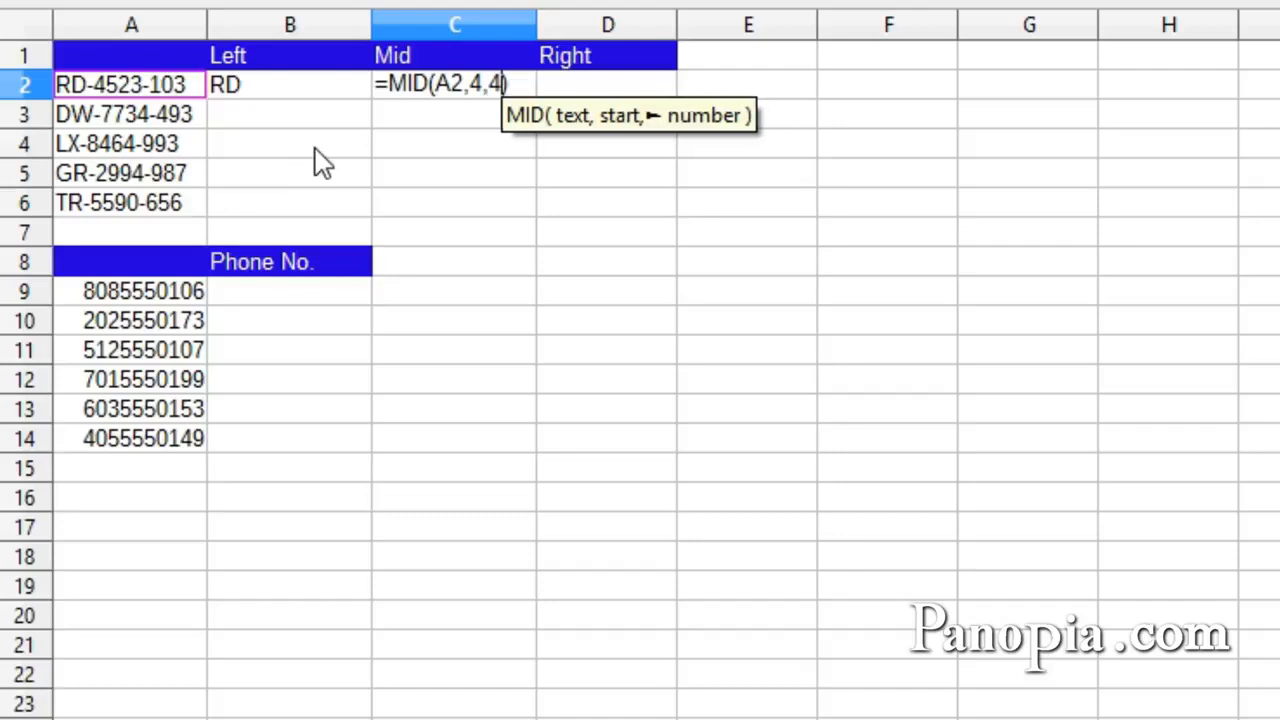
key("Tab")
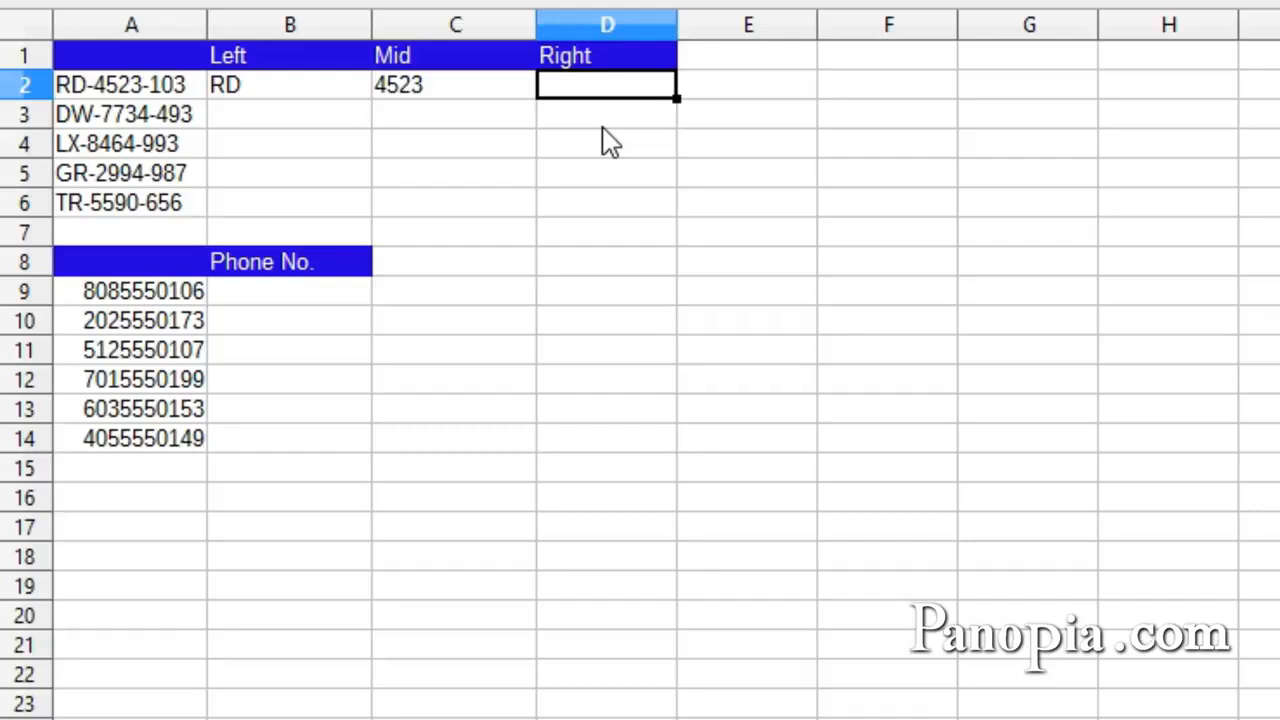
Enter =RIGHT(A2,3) in cell D2, and fill the formulas in B2:D2 down through row 6.
type("=")
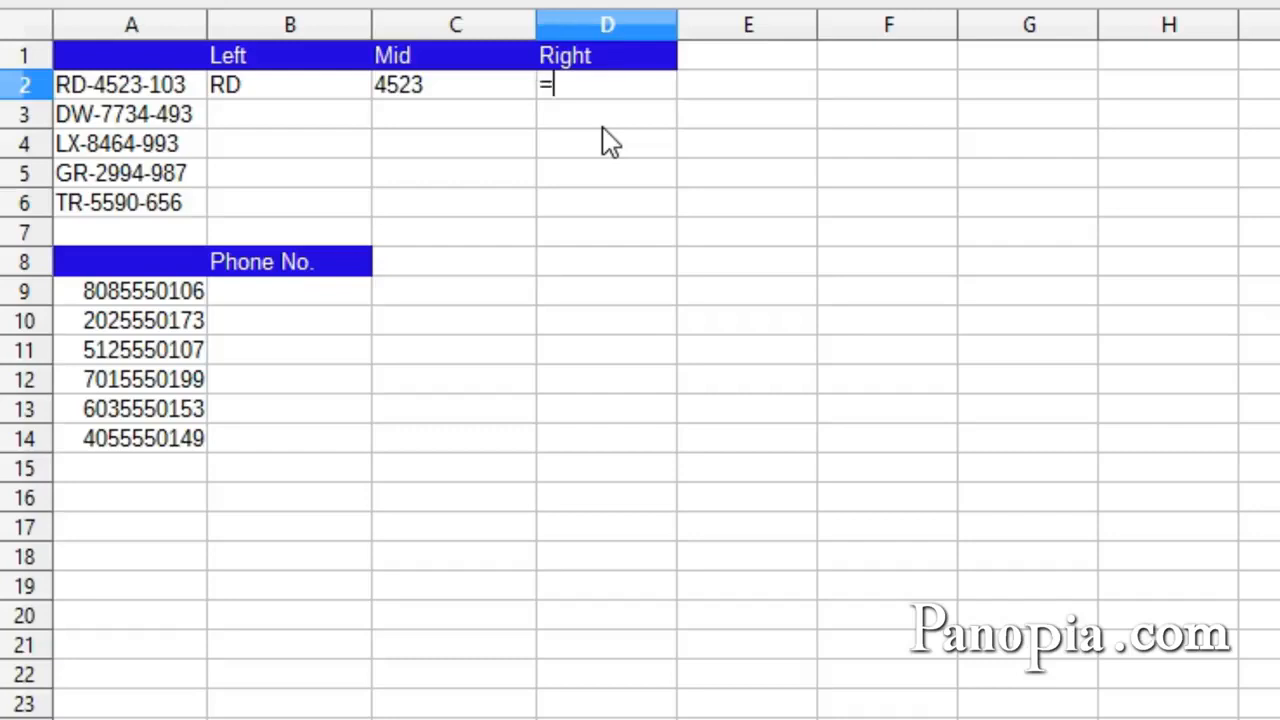
type("right")
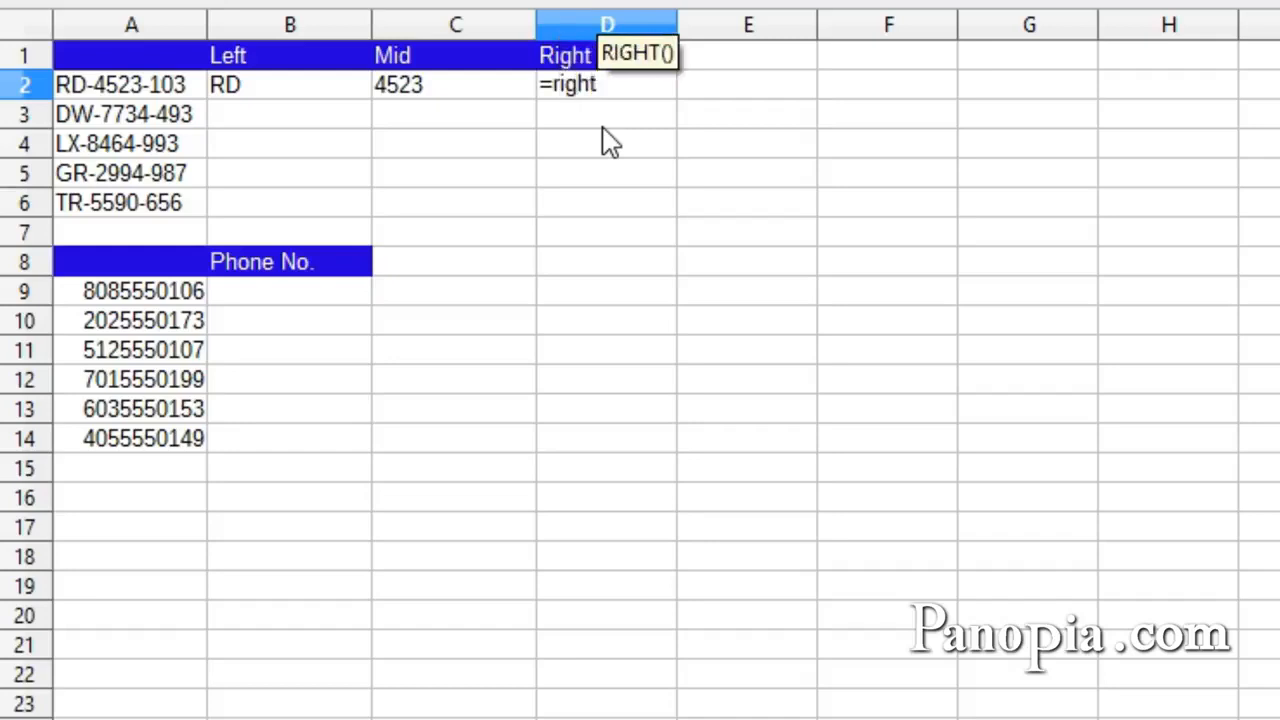
key("Return")
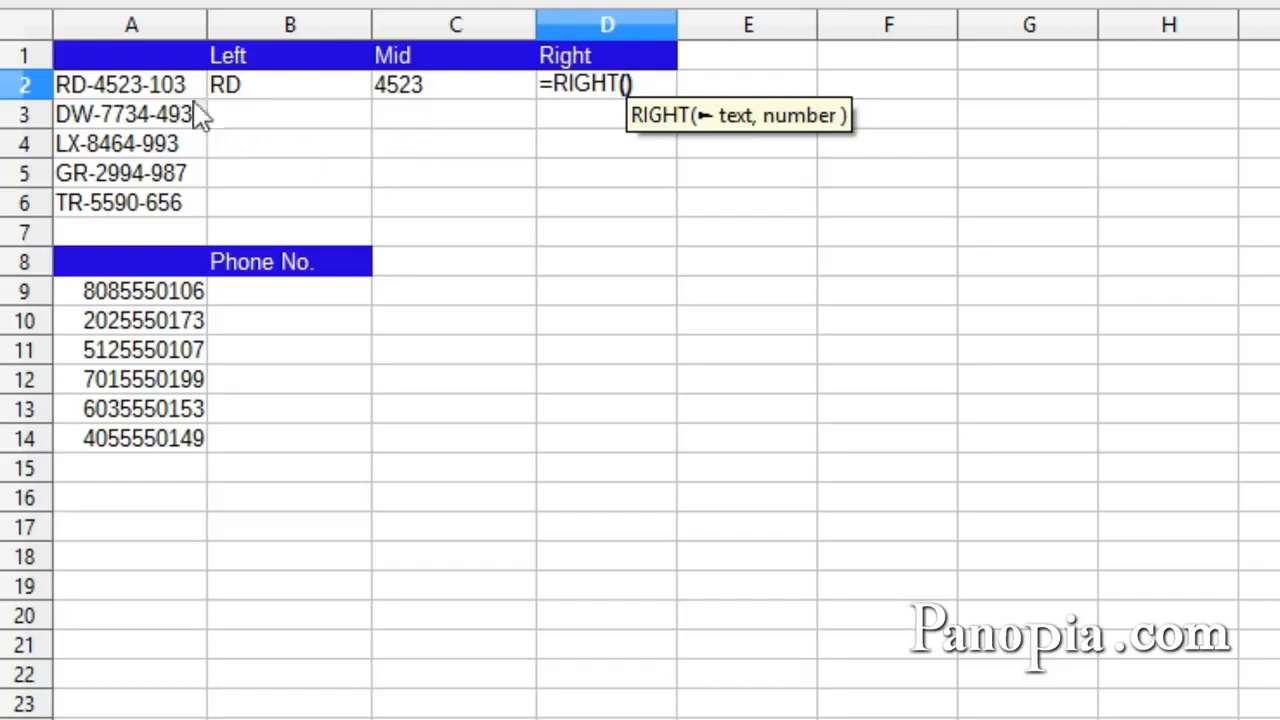
left_click(155, 87)
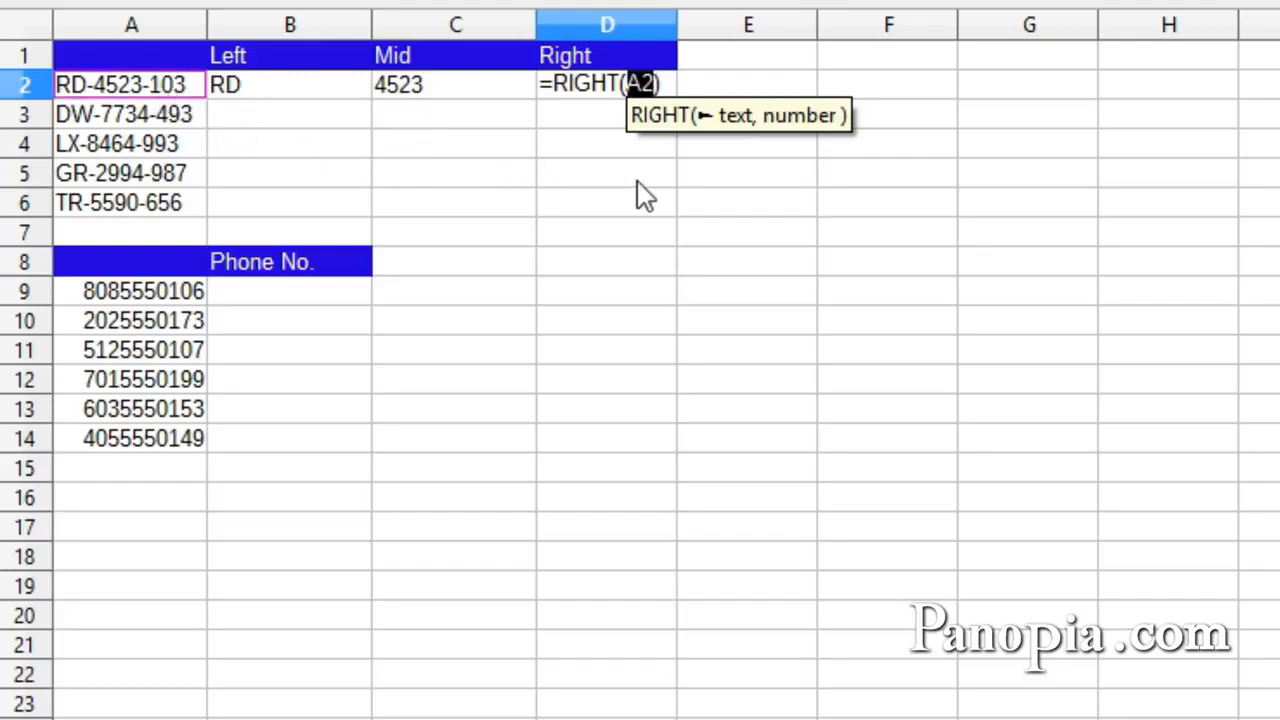
type(",")
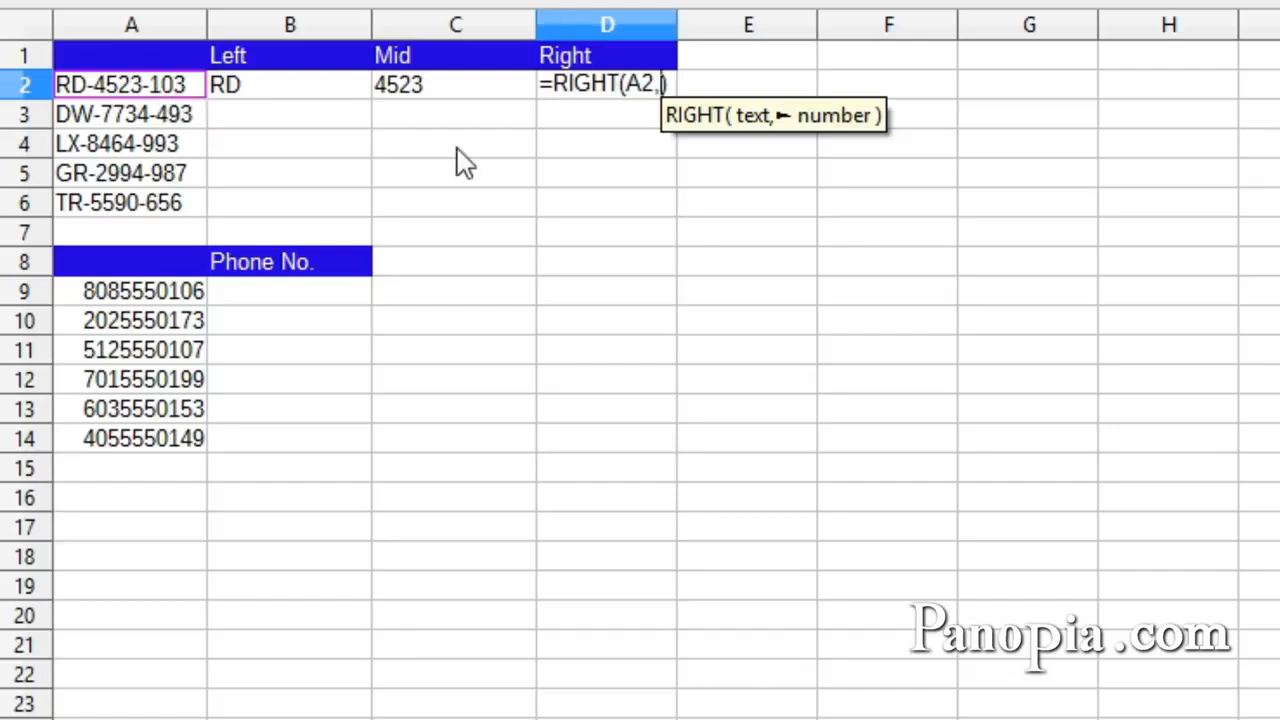
type("3")
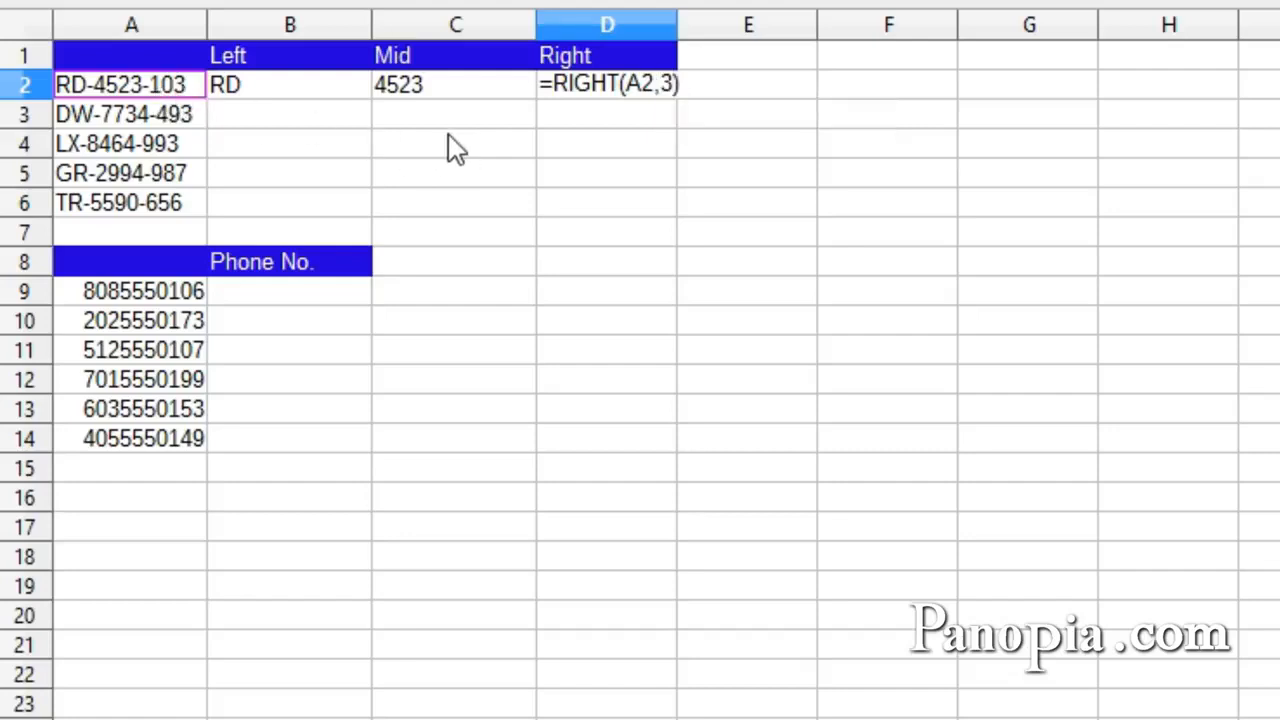
key("Return")
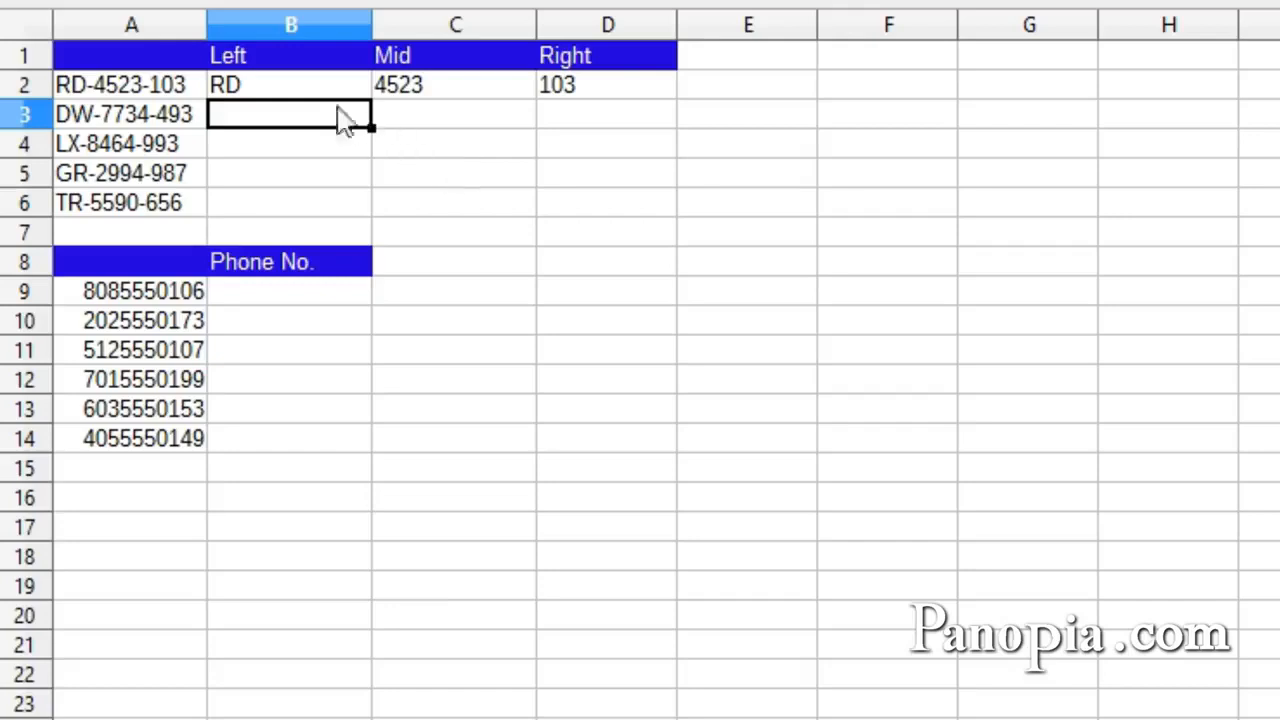
left_click_drag(279, 86, 614, 90)
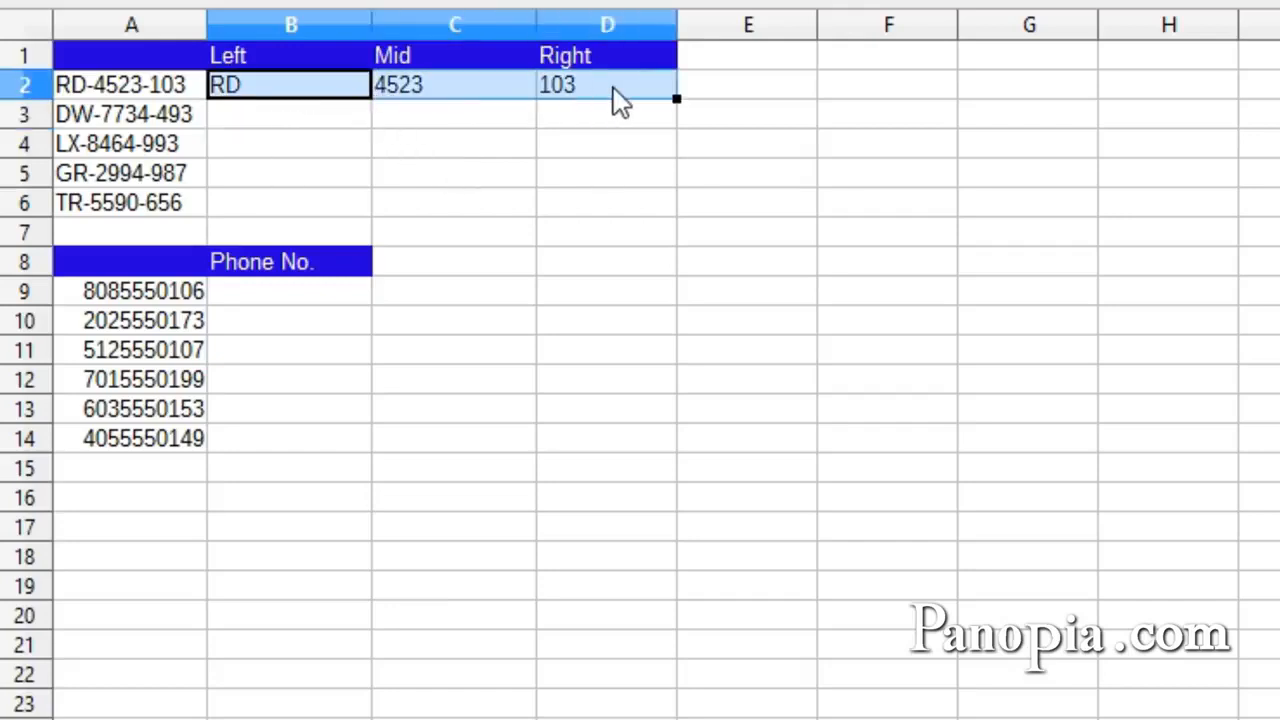
double_click(674, 95)
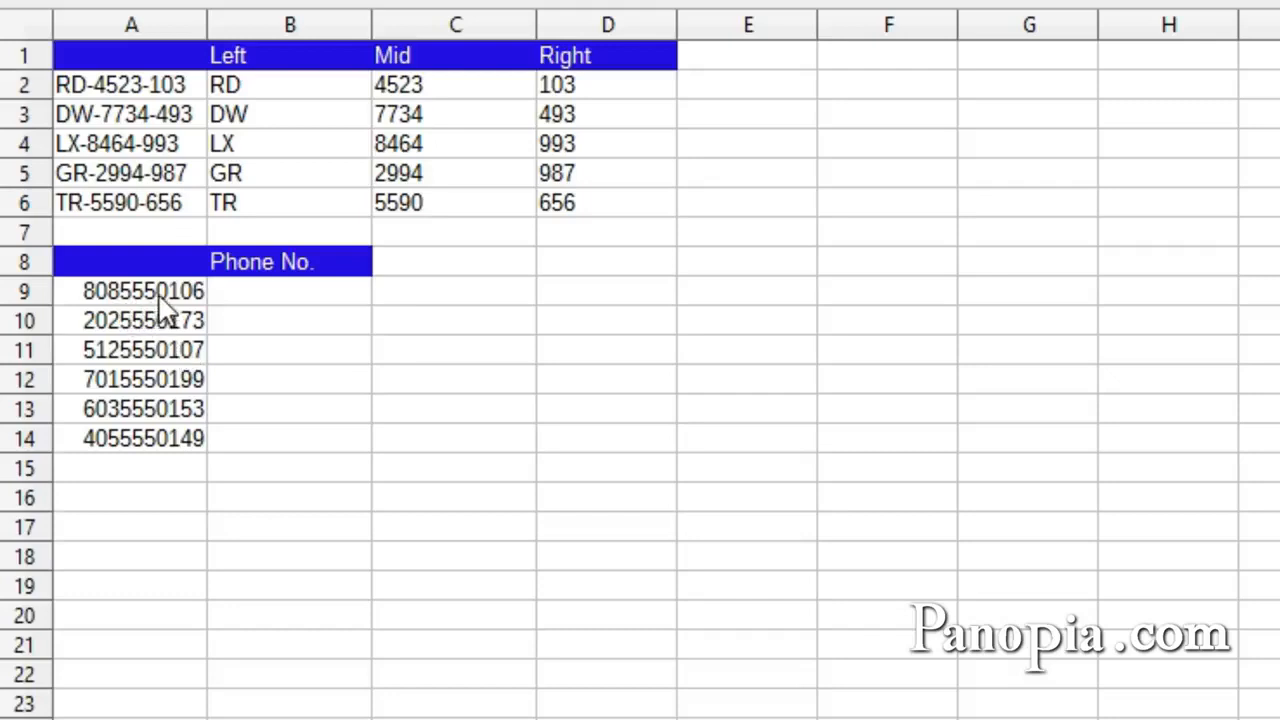
Begin the Phone No. formula in cell B9 with ="("&LEFT(A9,3)&") "& to put the area code in parentheses.
left_click(297, 295)
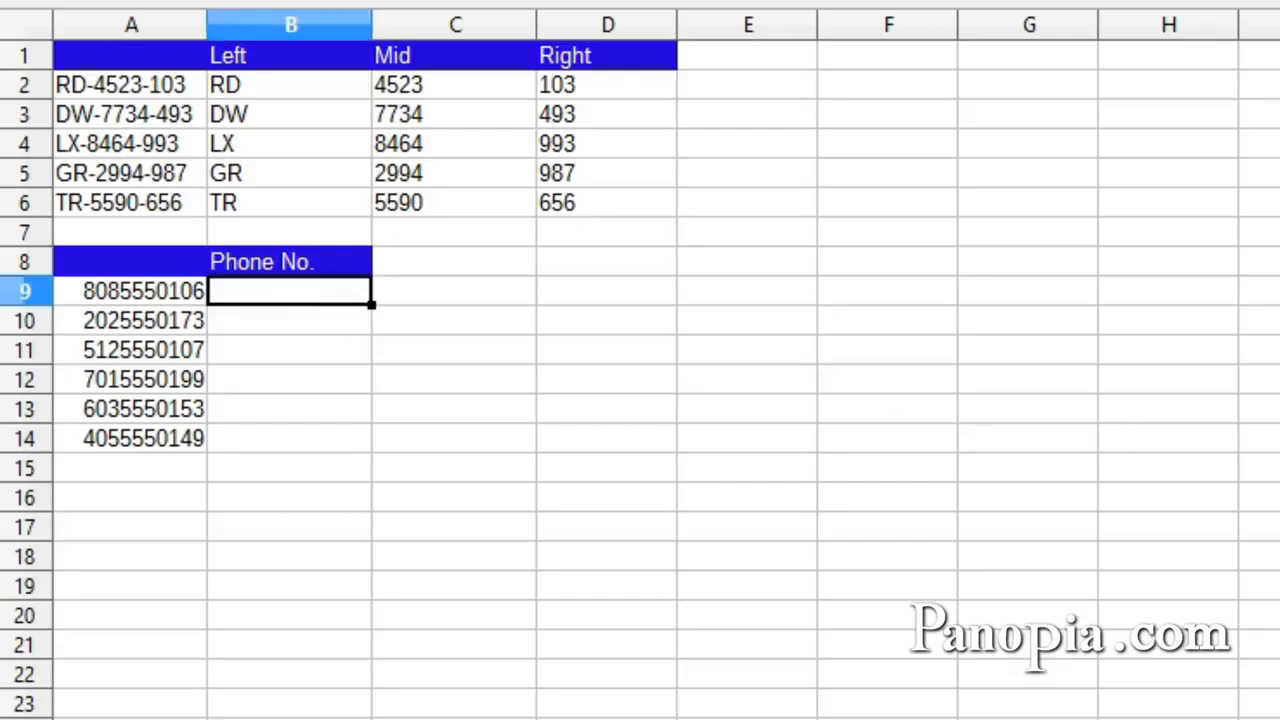
type("=")
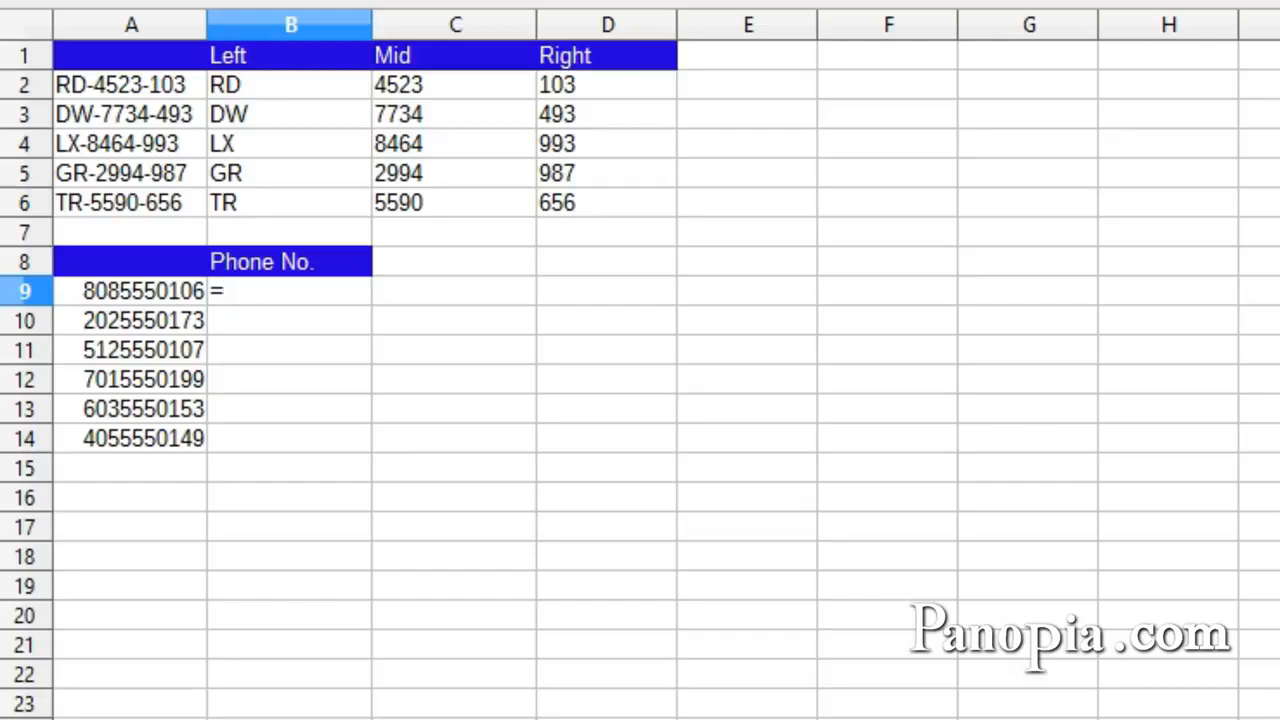
type("\"(\"&left")
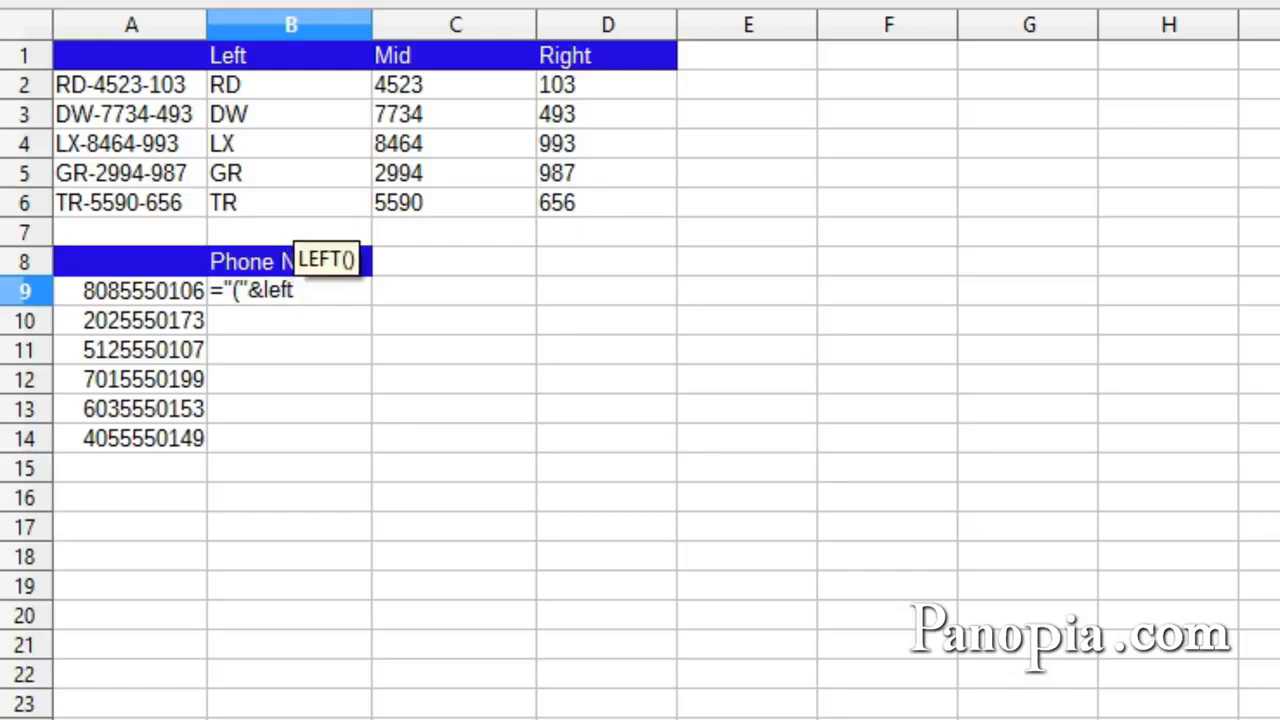
key("Return")
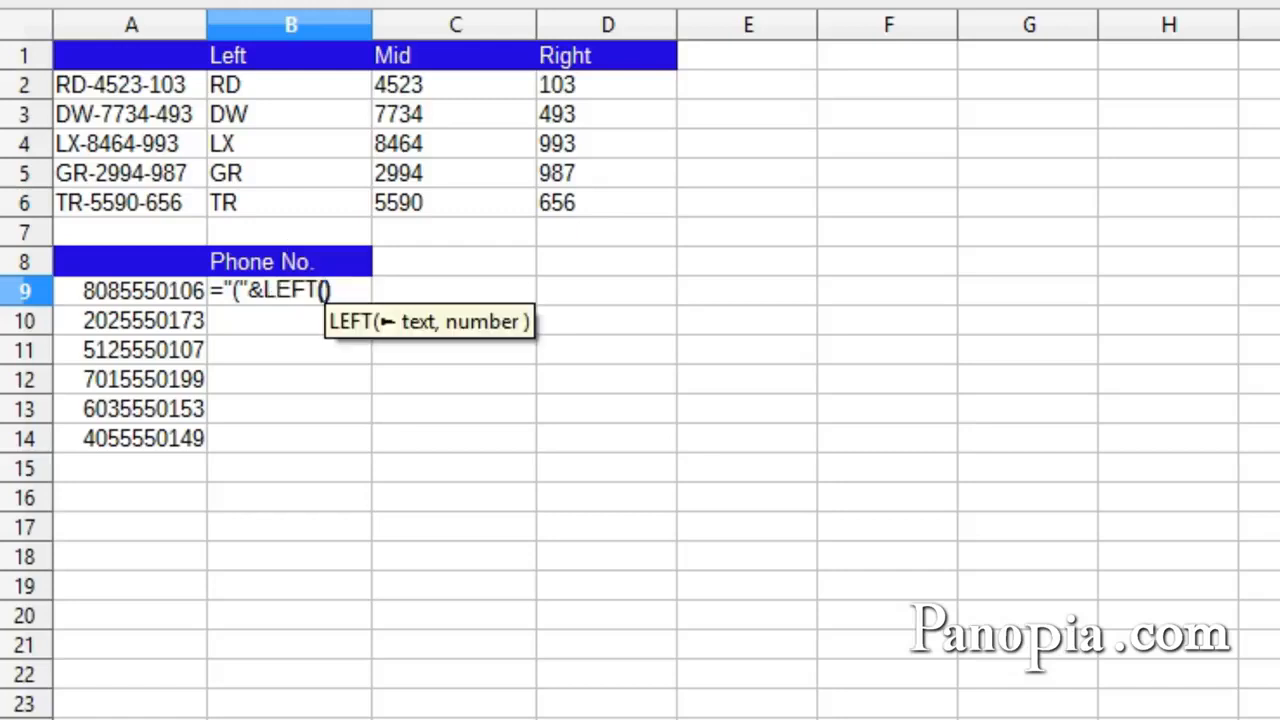
left_click(140, 300)
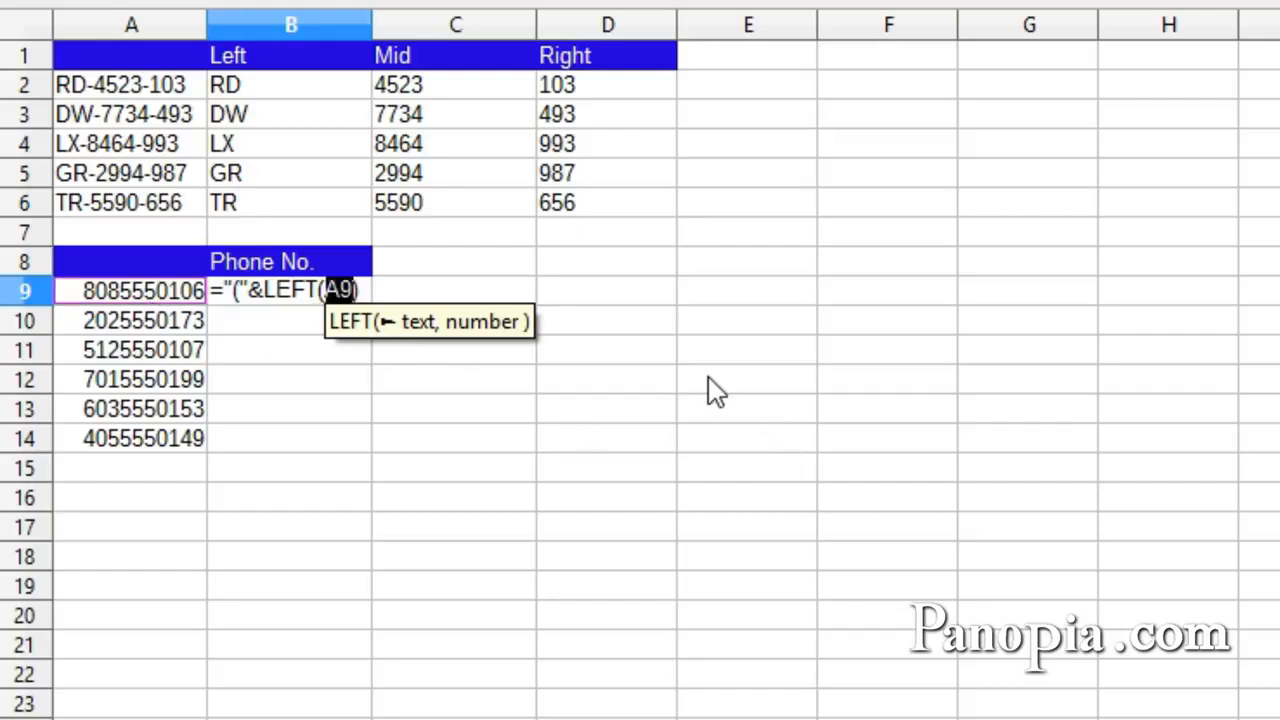
type(",")
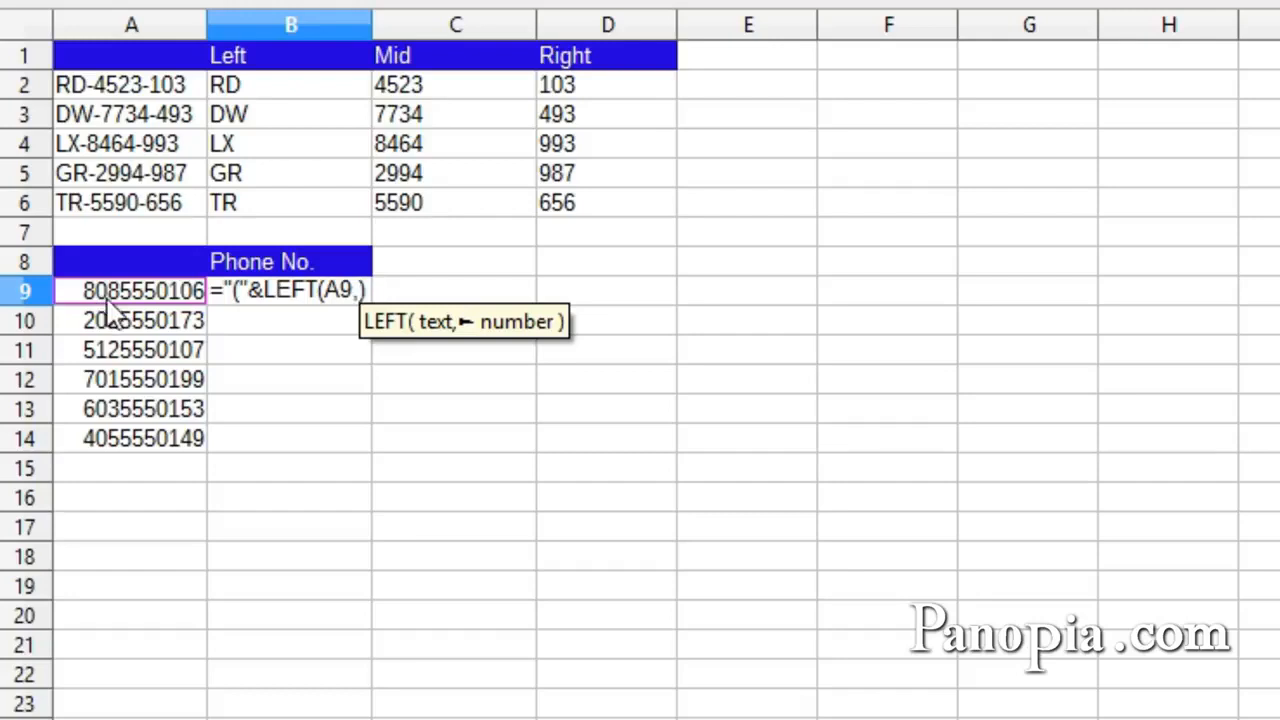
type("3)")
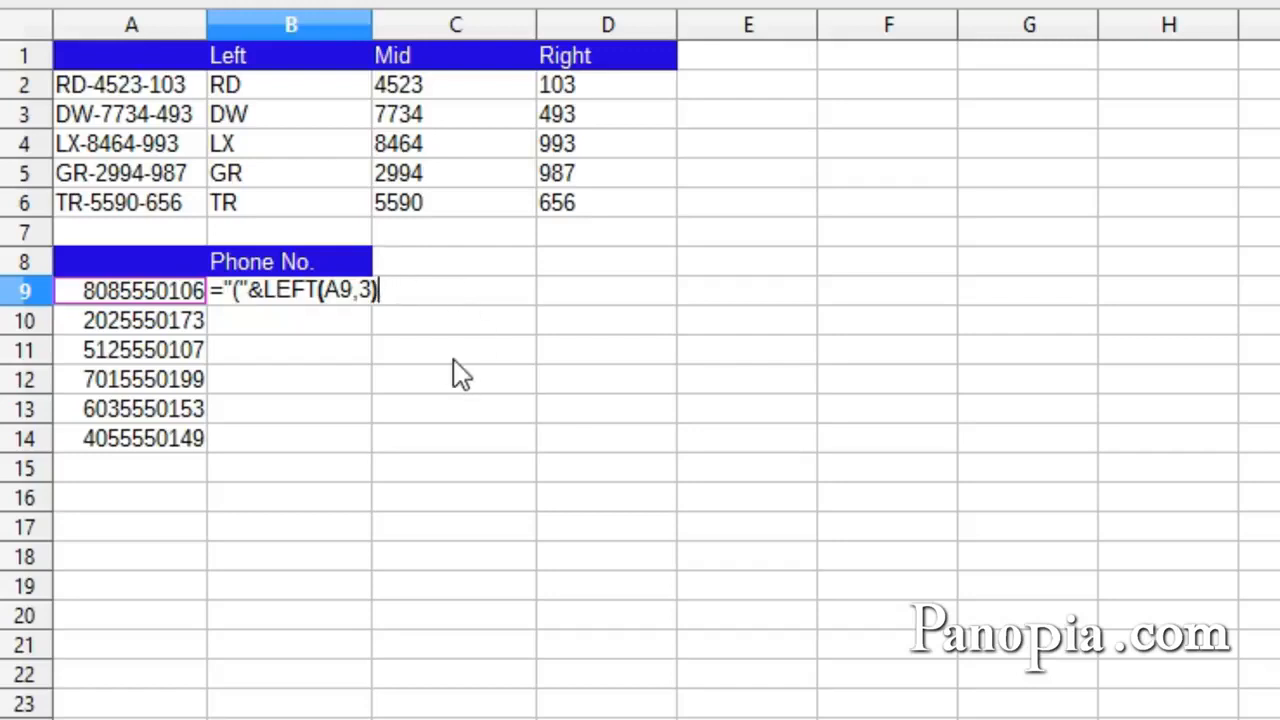
type("&\") \"&")
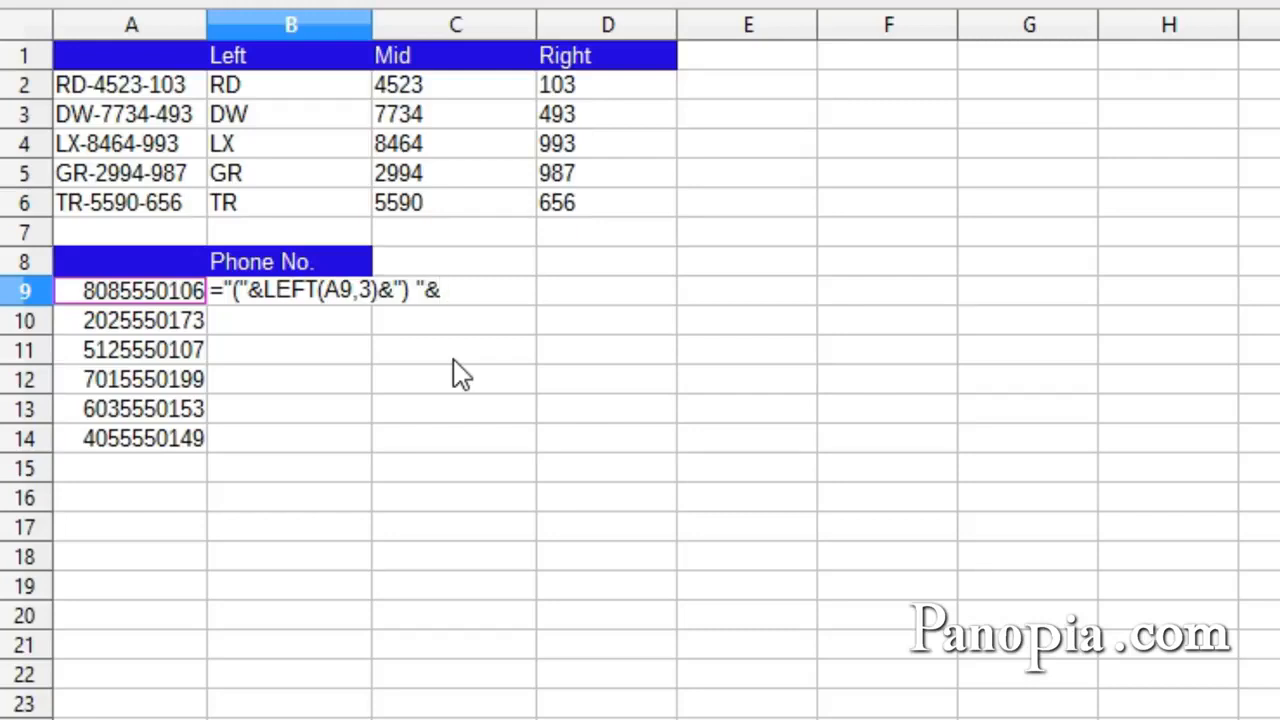
Extend the B9 formula with MID(A9,4,3)&"-" to add the middle three digits followed by a hyphen.
type("mid")
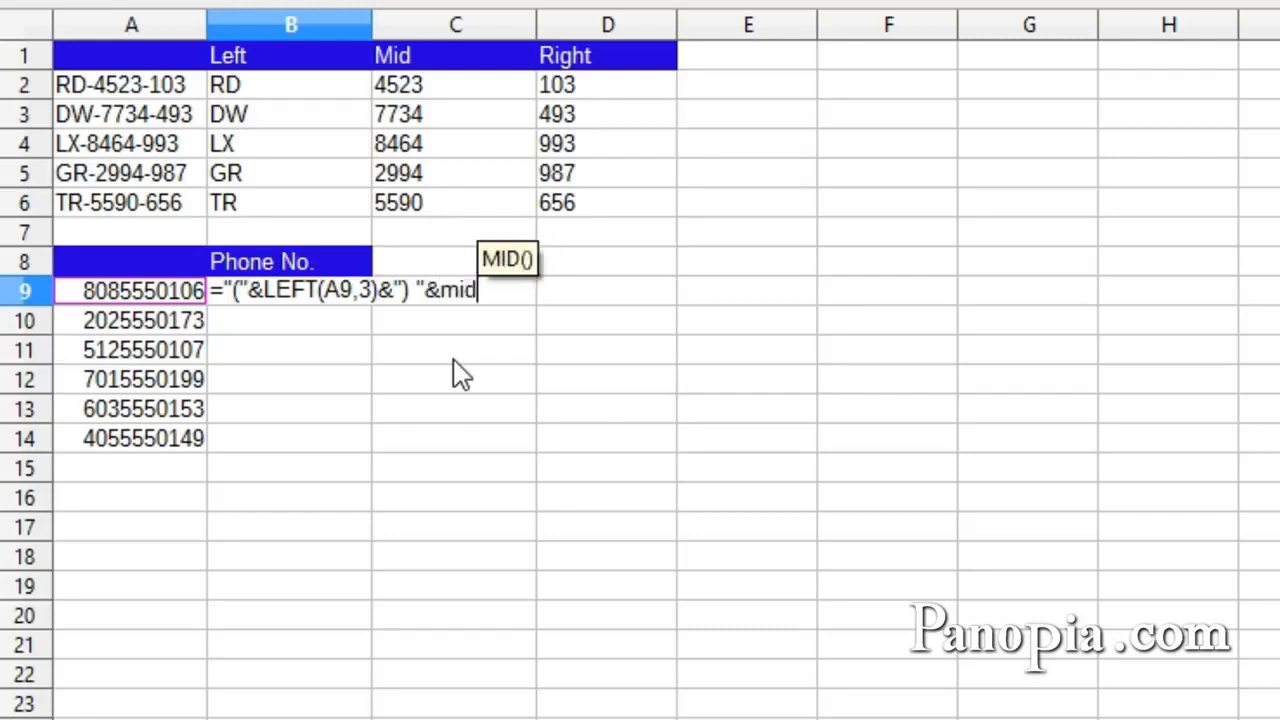
key("Return")
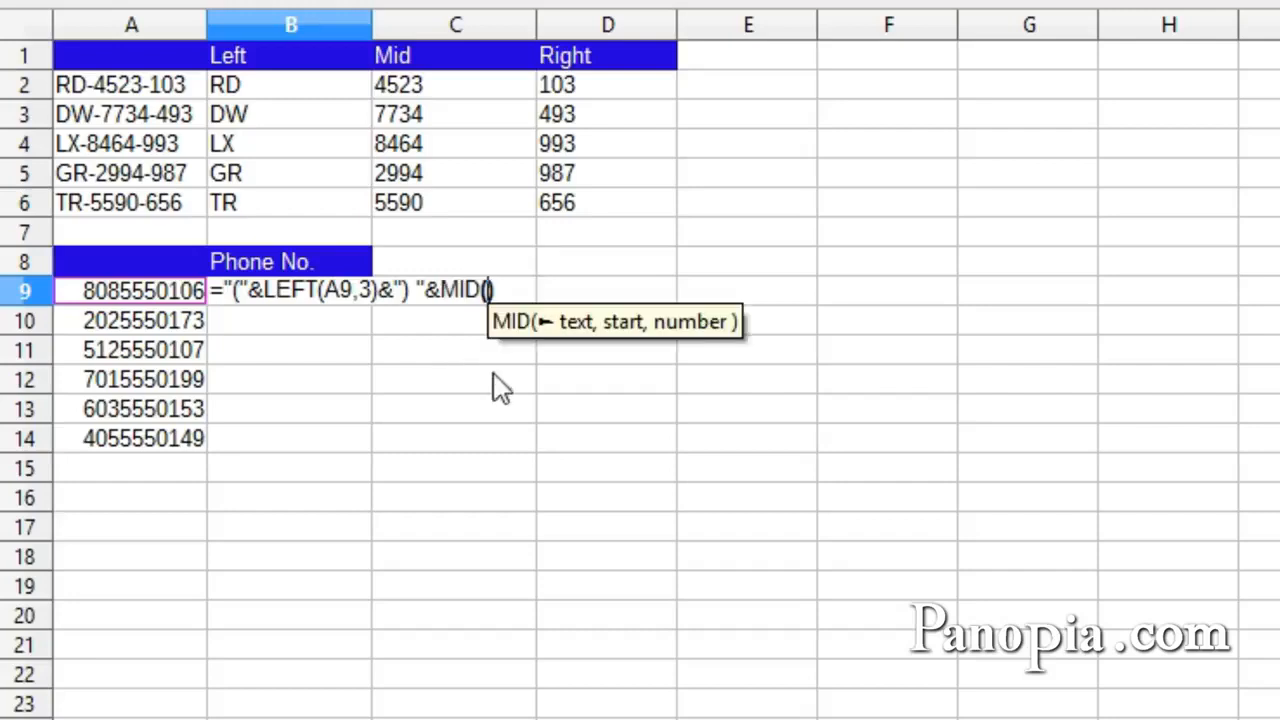
left_click(133, 298)
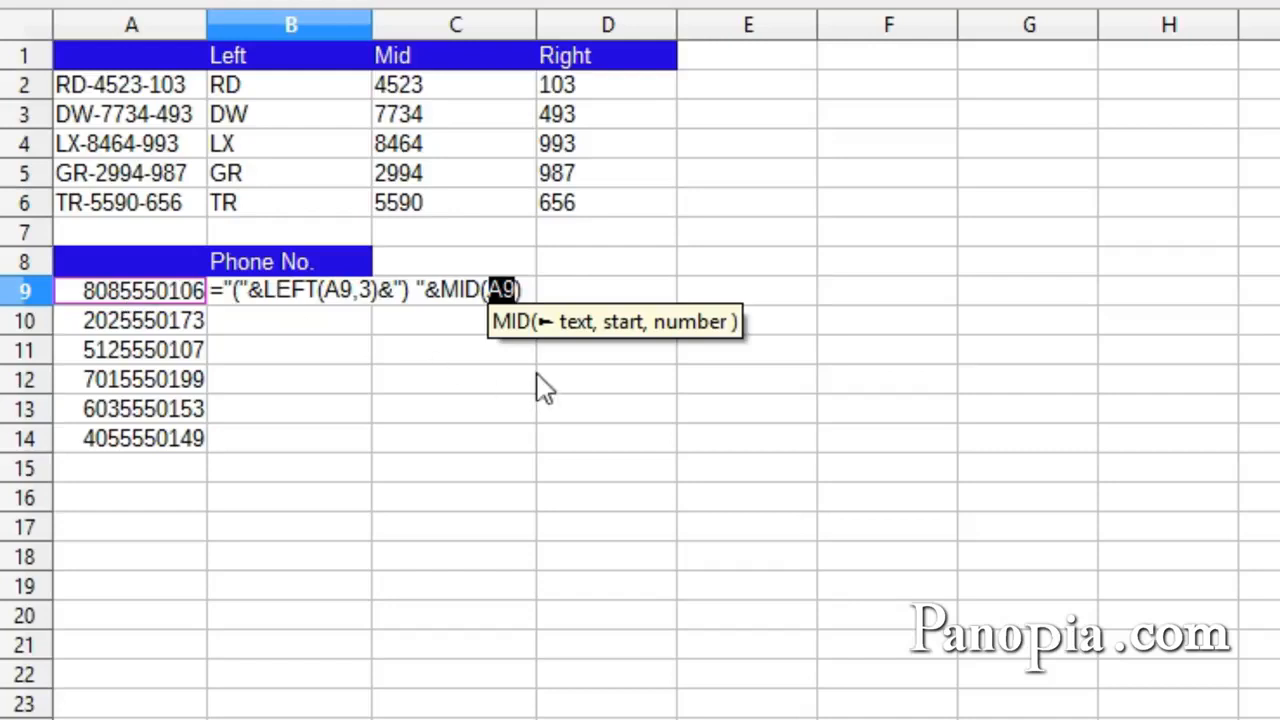
type(",")
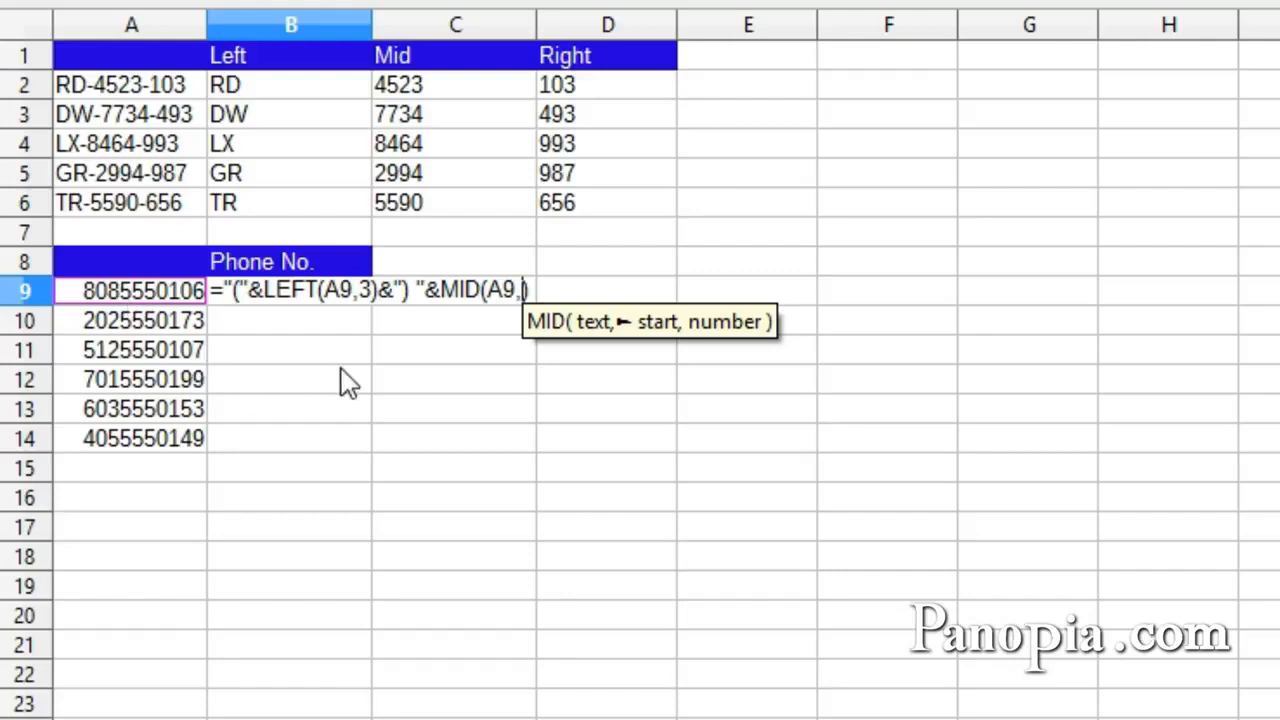
type("4,")
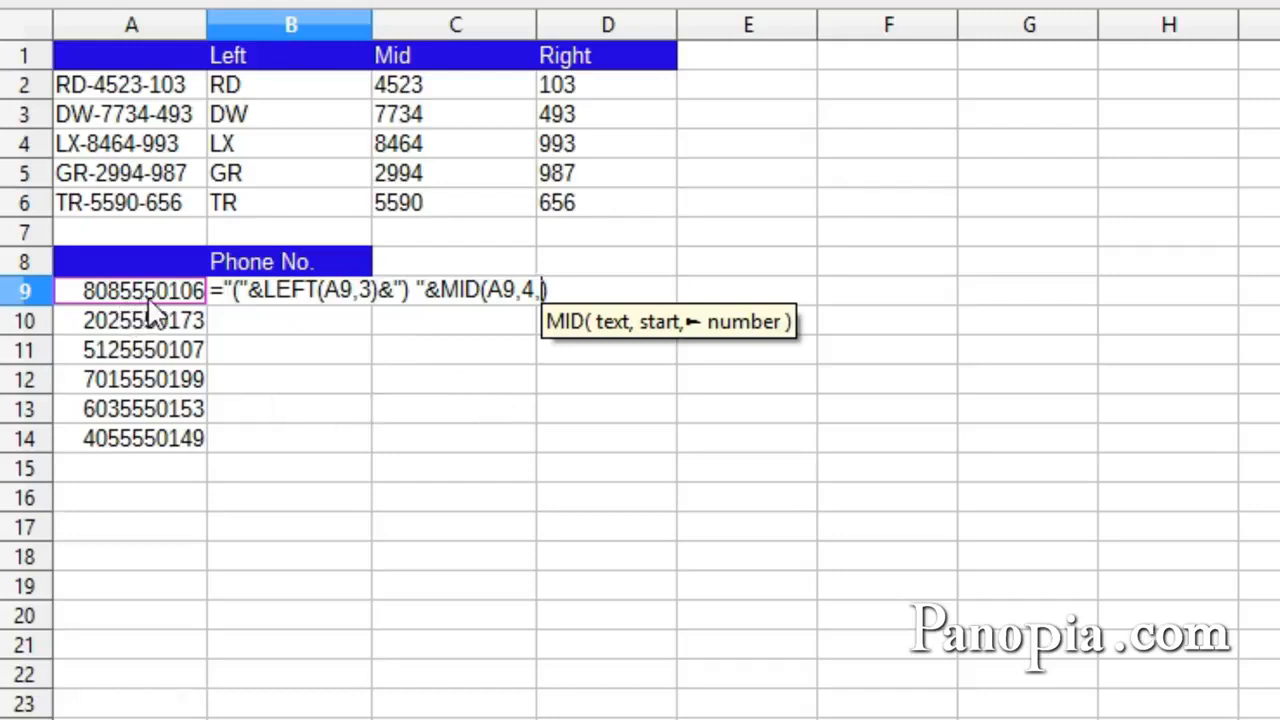
type("3")
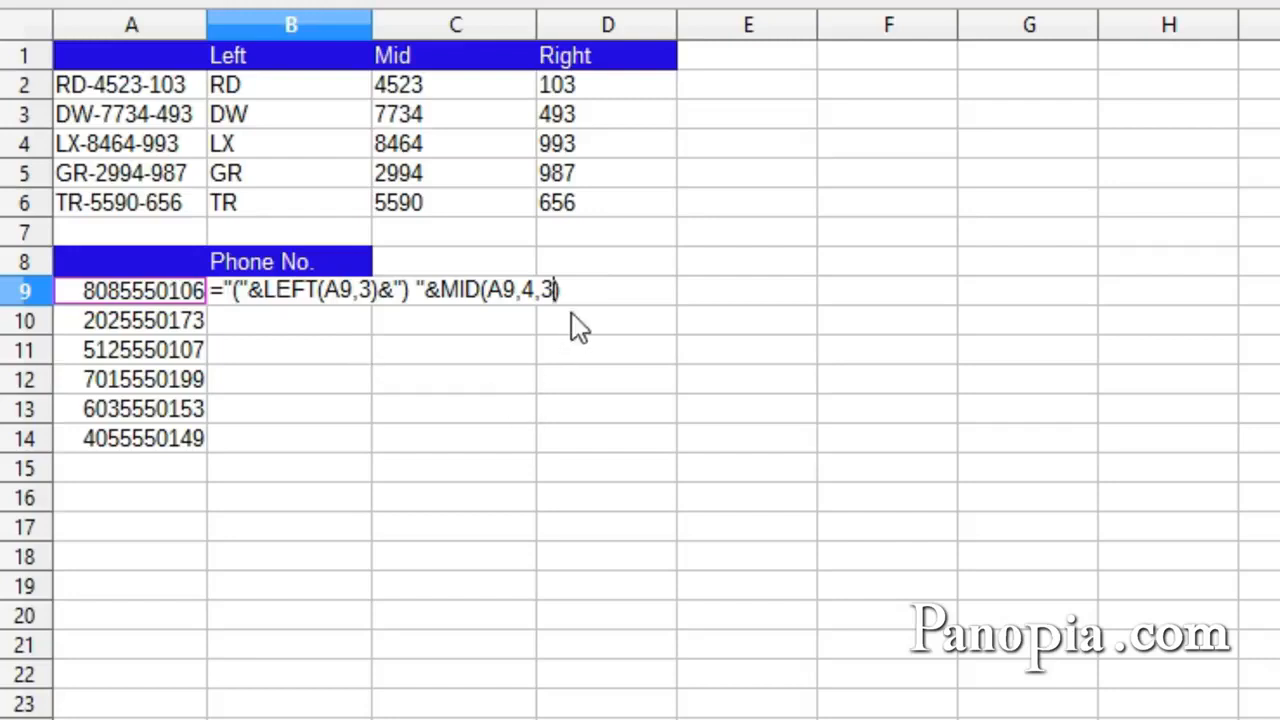
type(")&\"-")
Complete the B9 formula with &RIGHT(A9,4) for the last four digits, and fill it down through row 14.
type("\"&r")
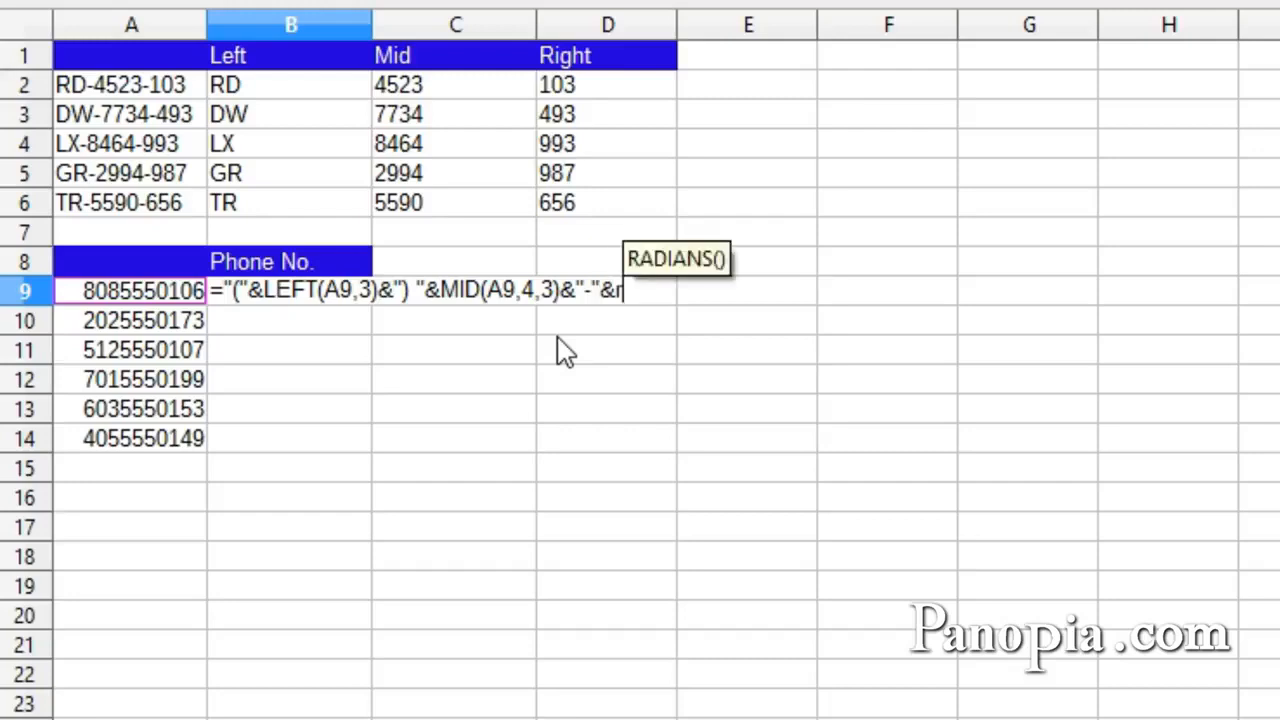
type("ight")
key("Return")
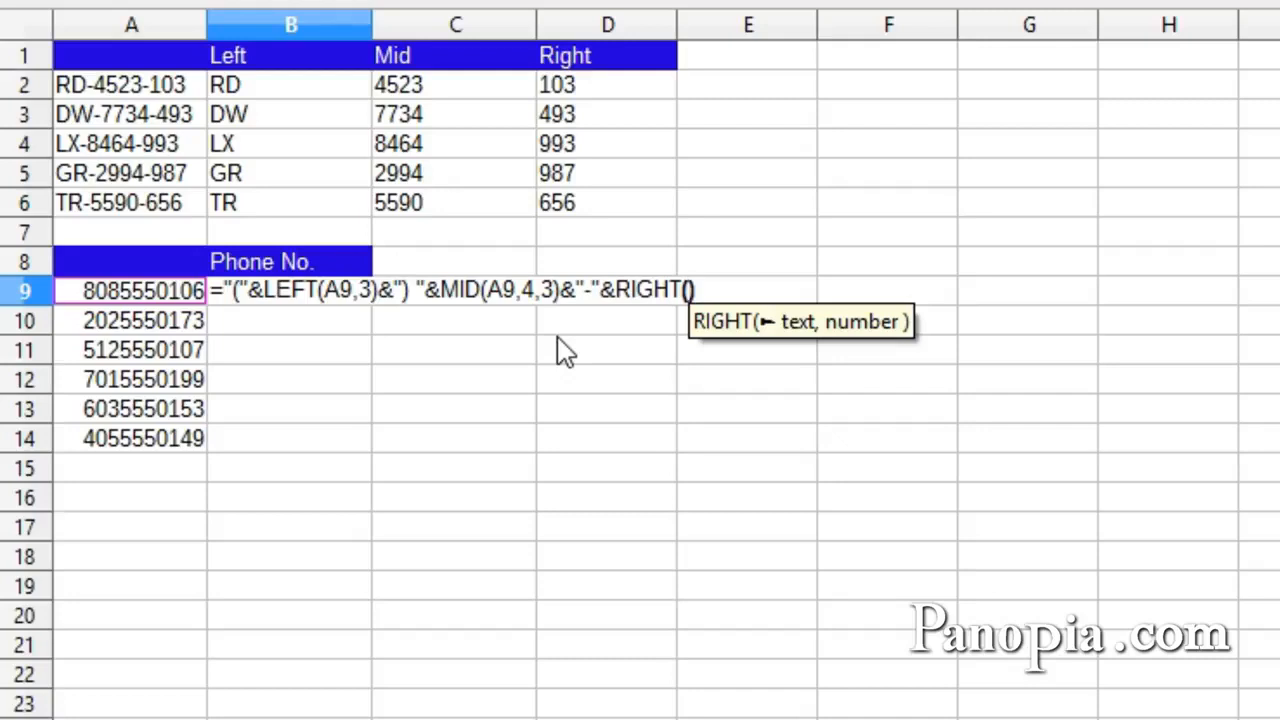
left_click(141, 292)
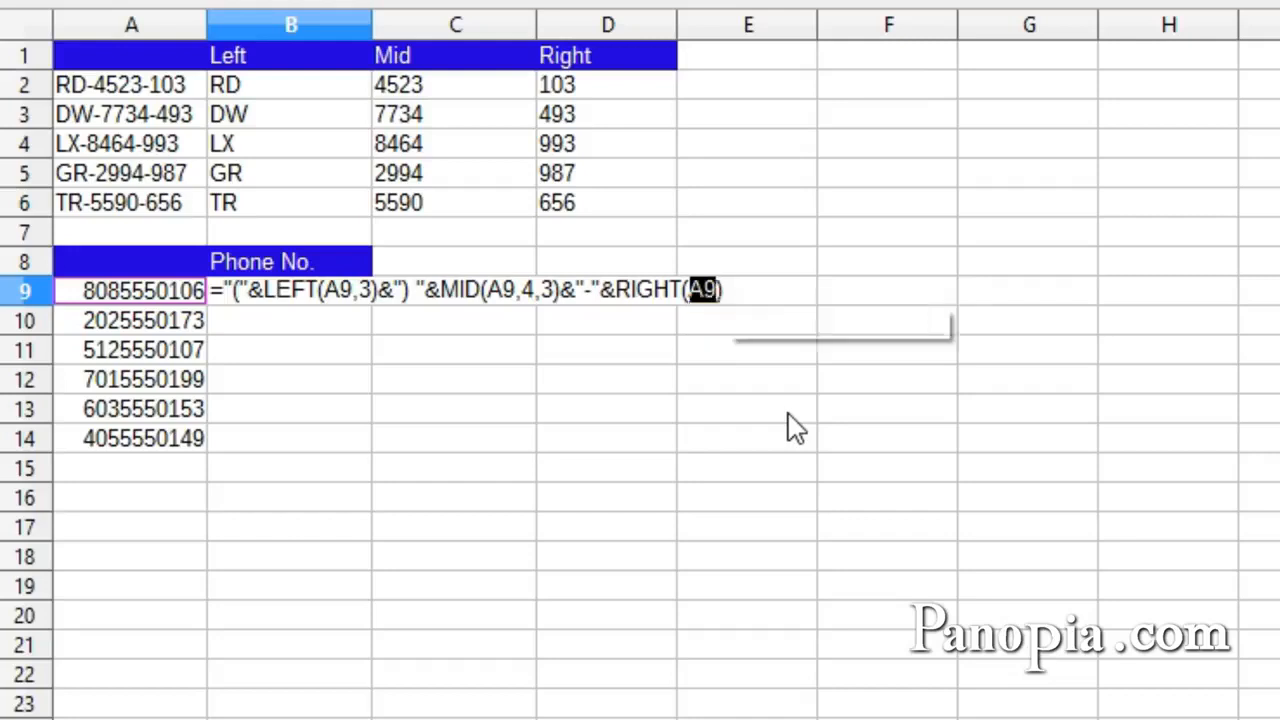
type(",")
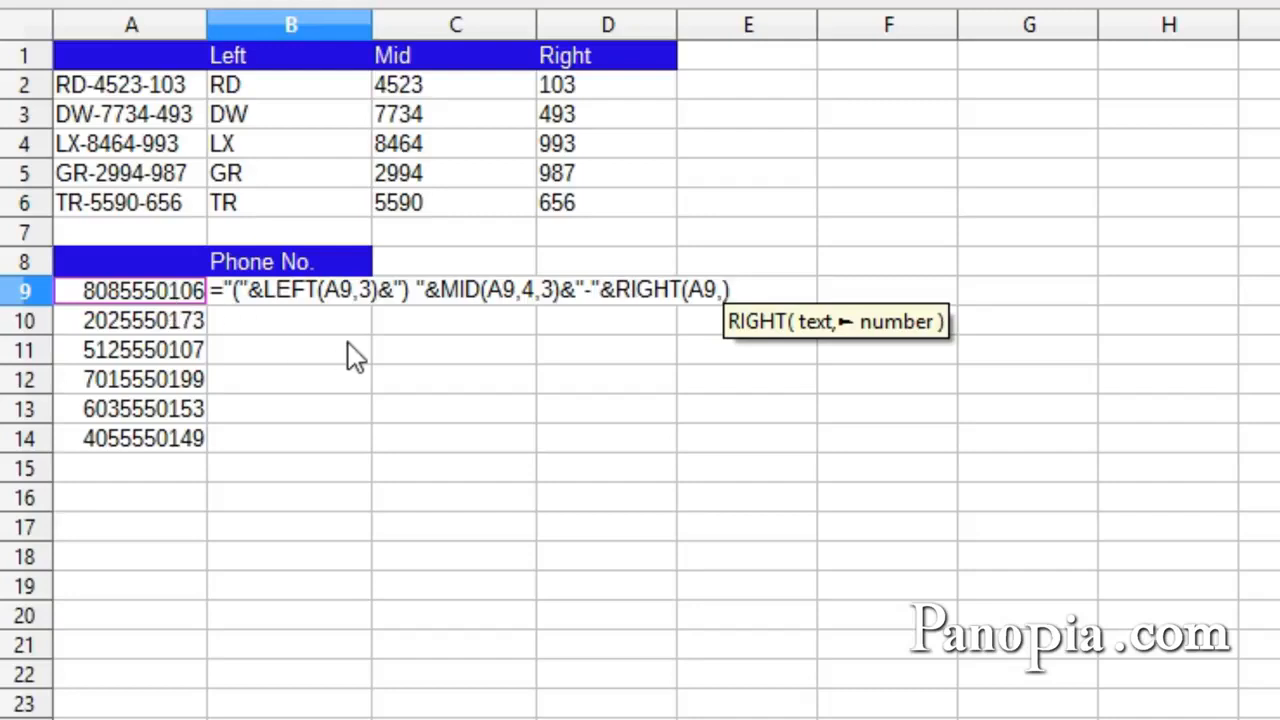
type("4)")
key("Return")
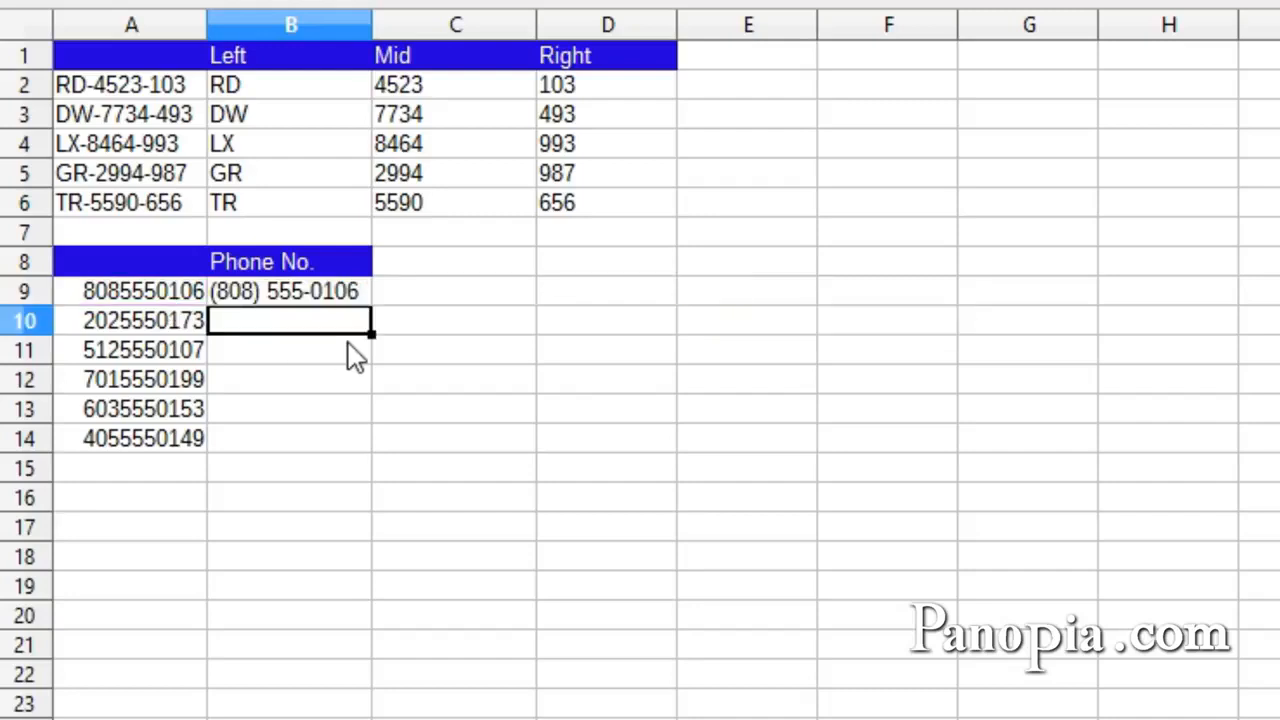
left_click(325, 295)
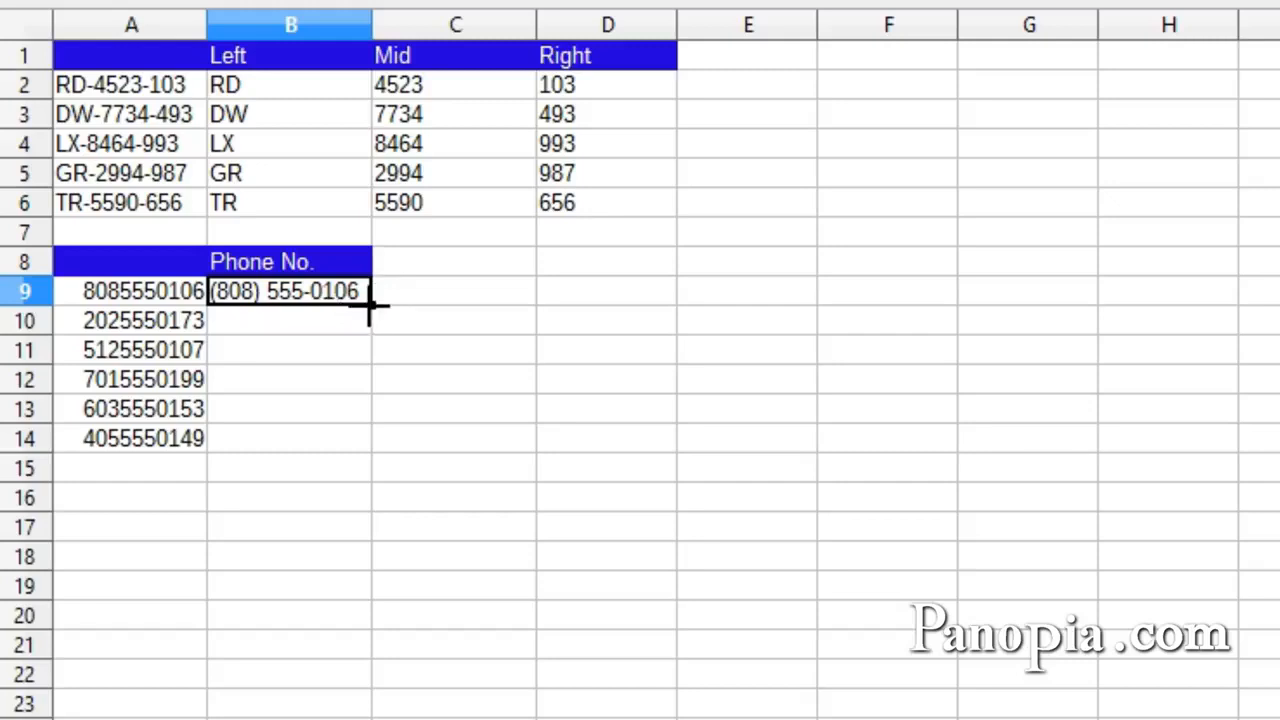
double_click(369, 309)
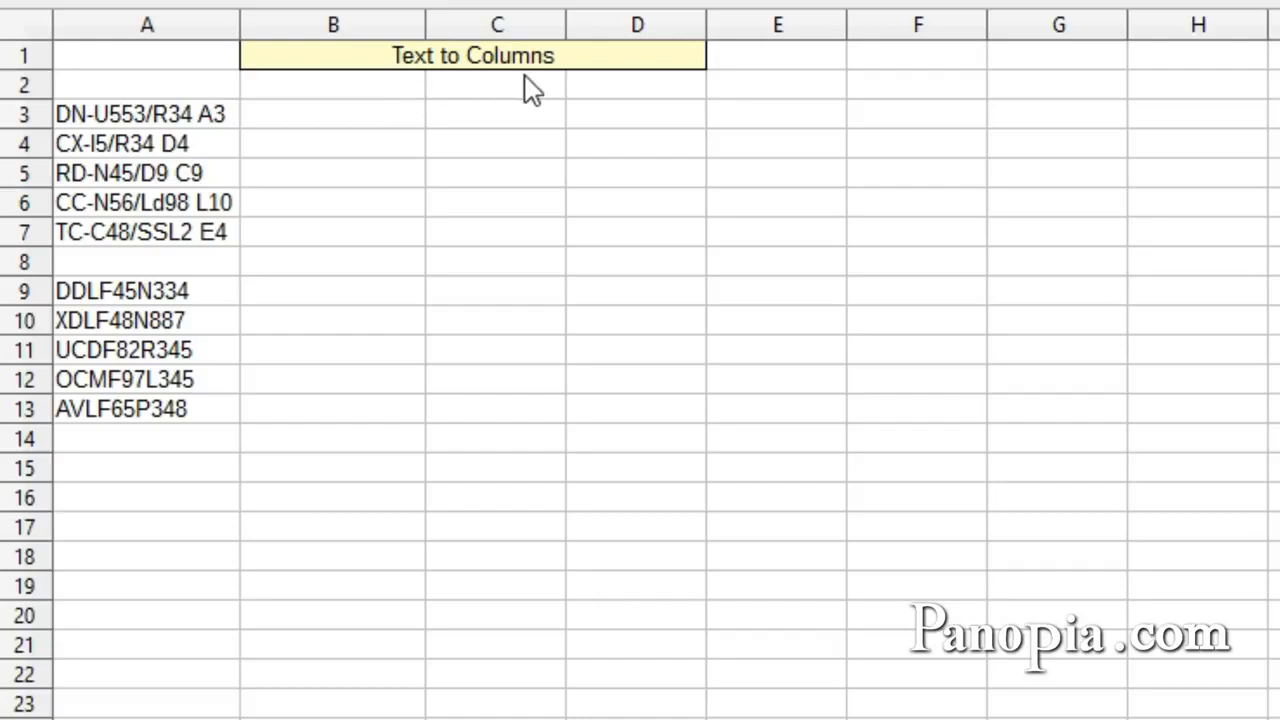
Split the codes in A3:A7 with Text to Columns, separated by Space and the other separators - and /.
left_click_drag(182, 113, 145, 235)
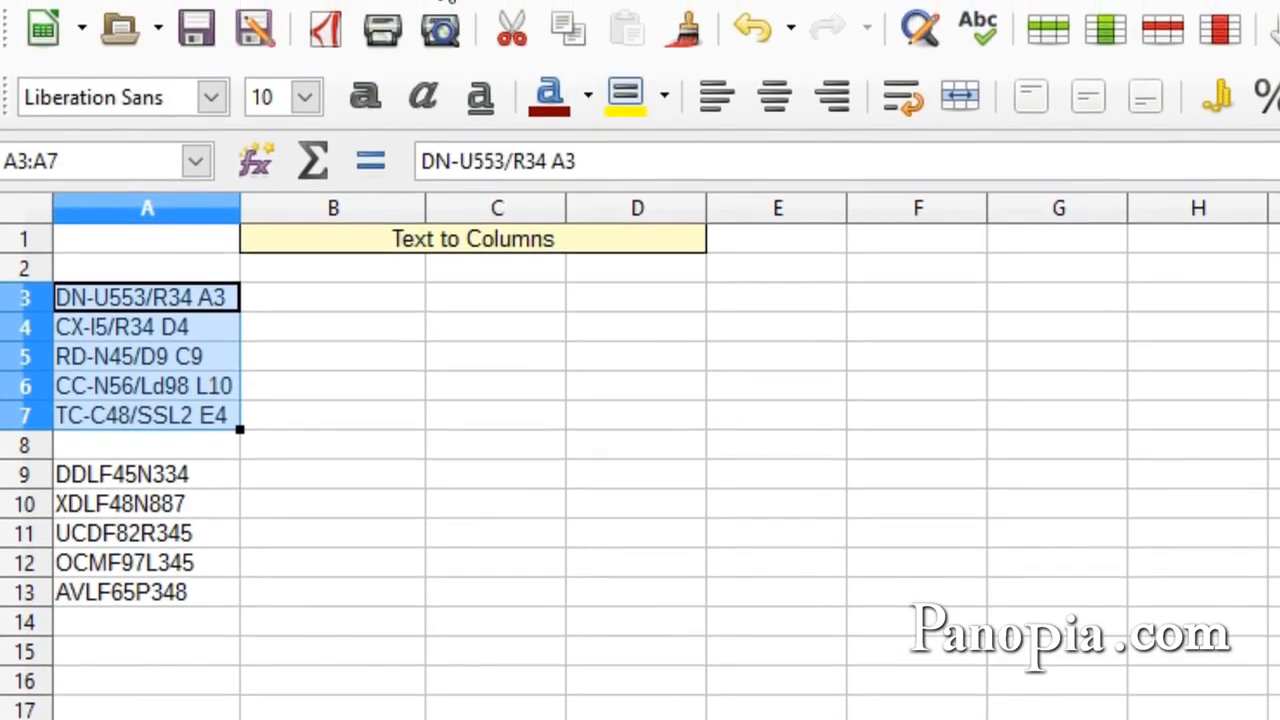
left_click(429, 20)
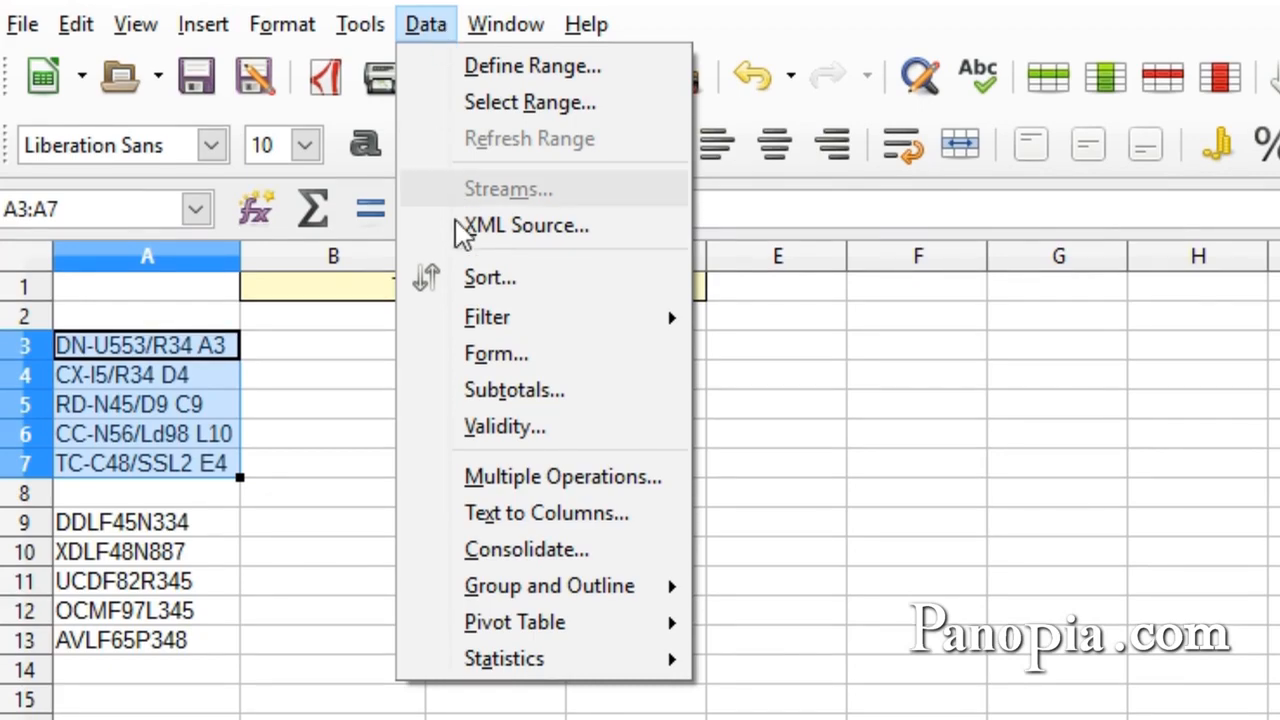
left_click(525, 513)
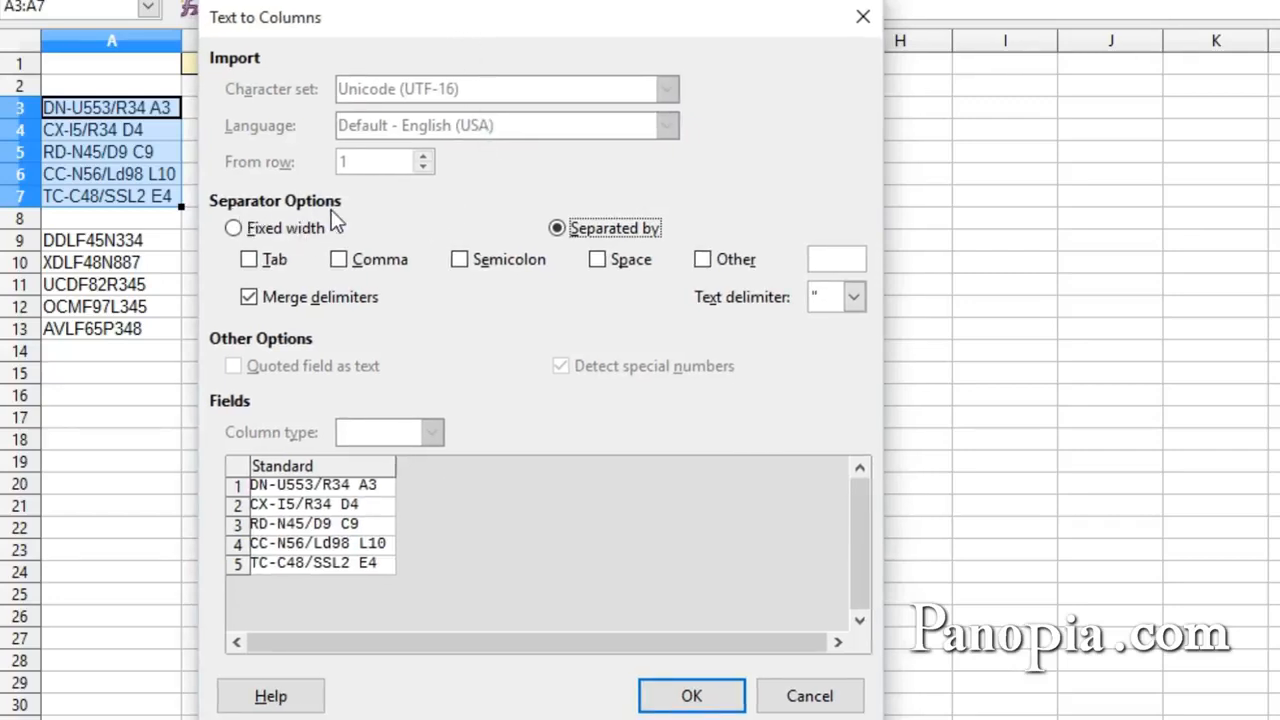
left_click(604, 234)
left_click(597, 262)
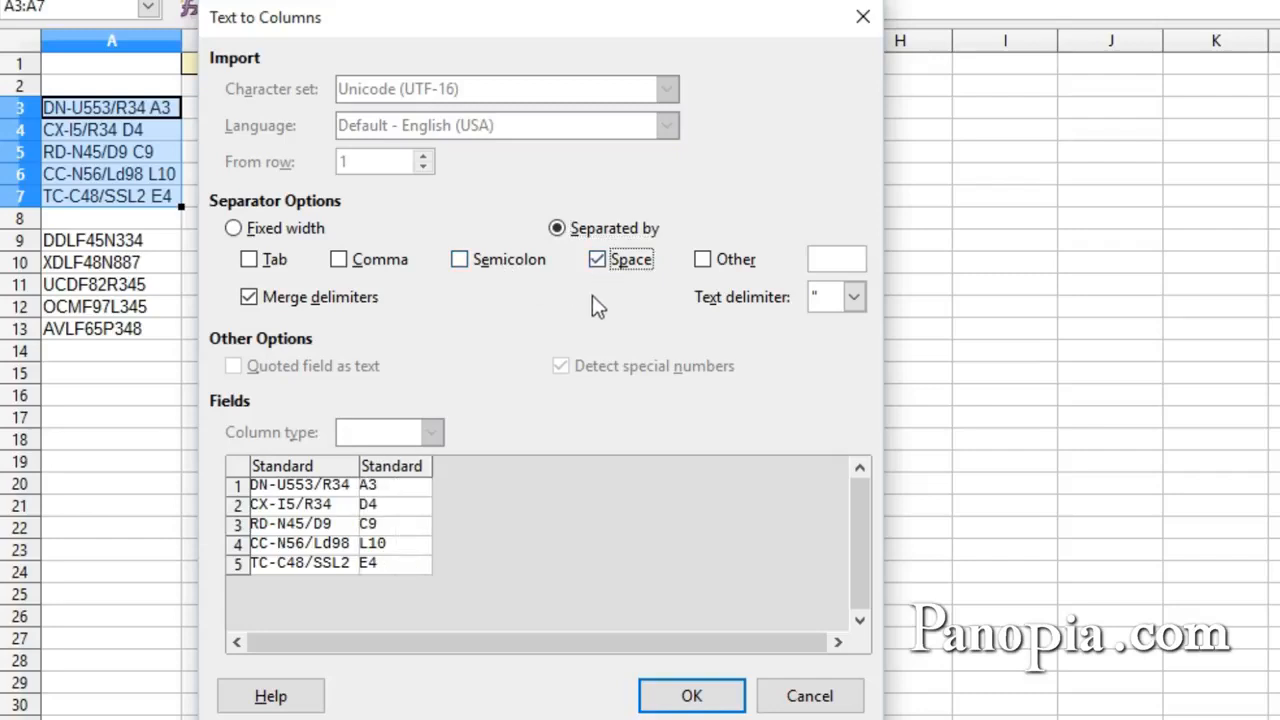
left_click(703, 262)
type("-")
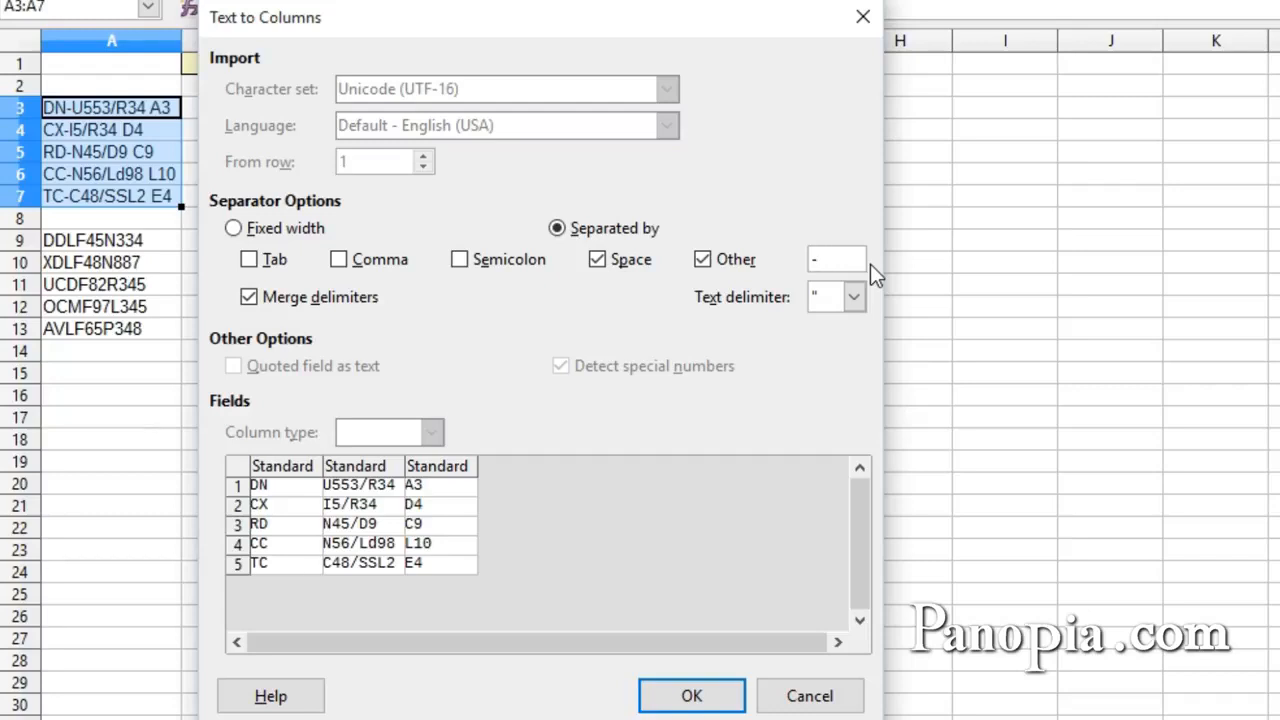
type("/")
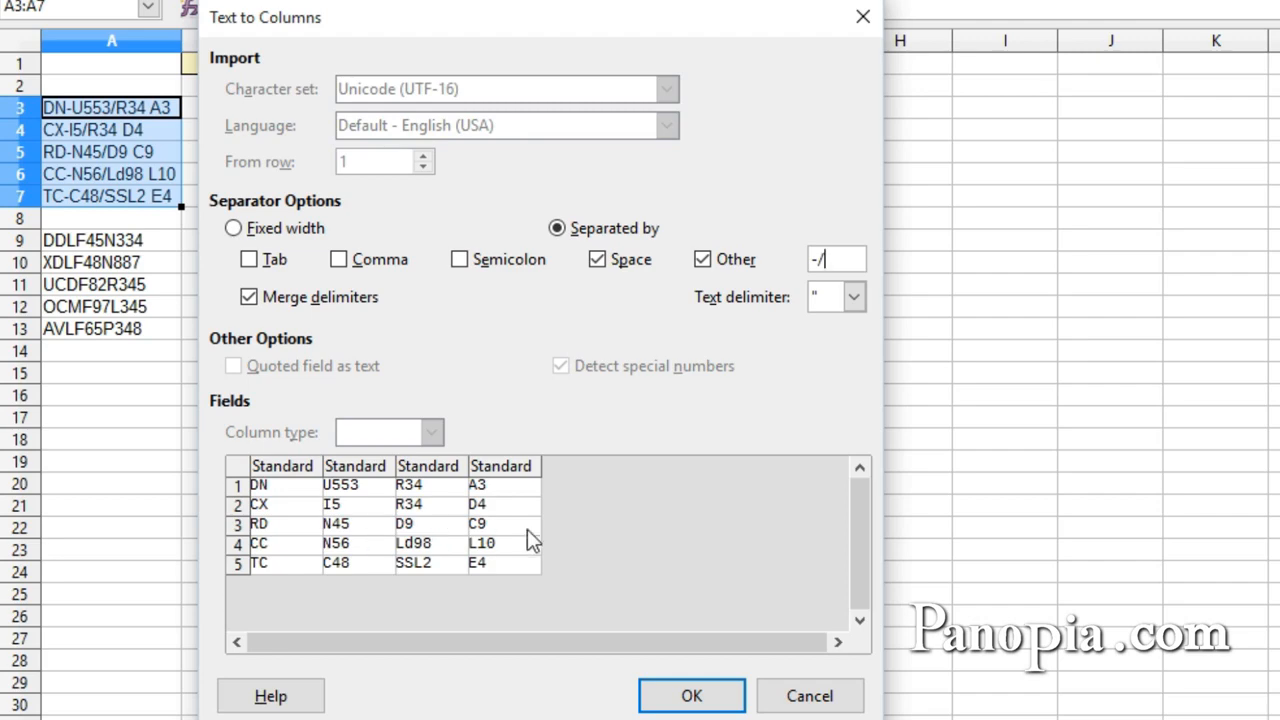
left_click(727, 705)
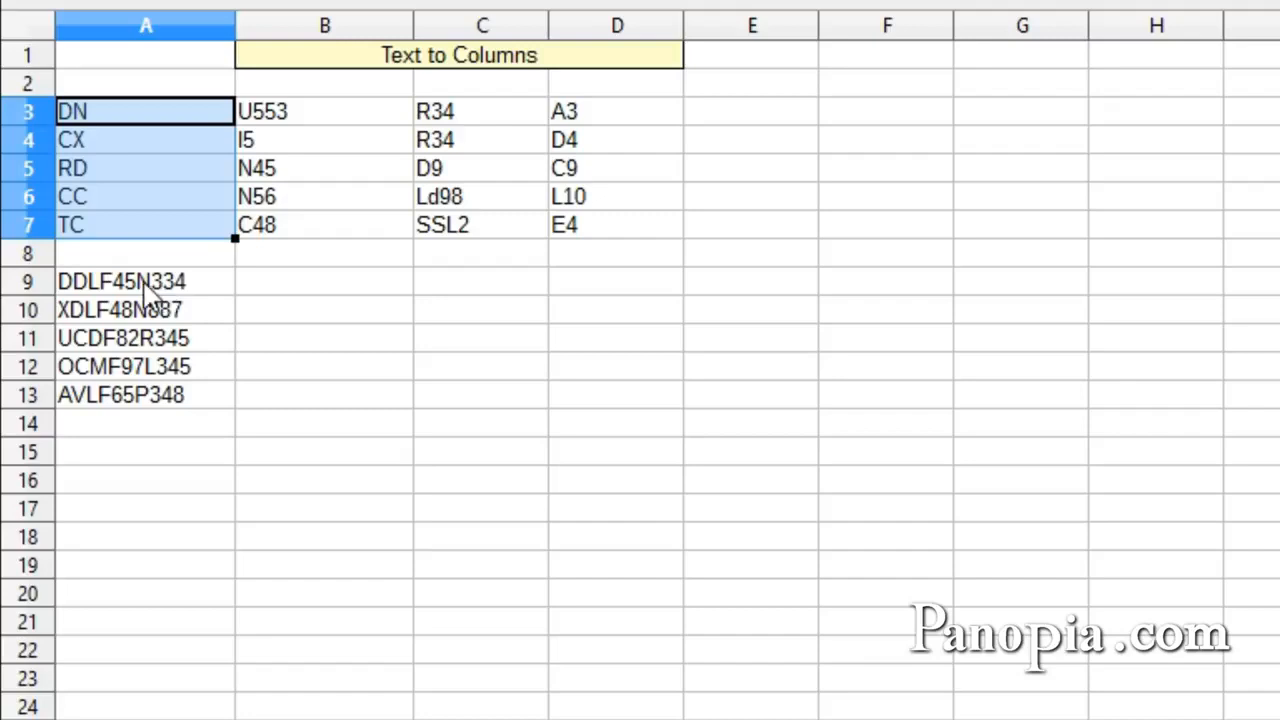
Open Text to Columns for the codes in A9:A13 and set the separator option to Fixed width.
left_click_drag(145, 287, 149, 398)
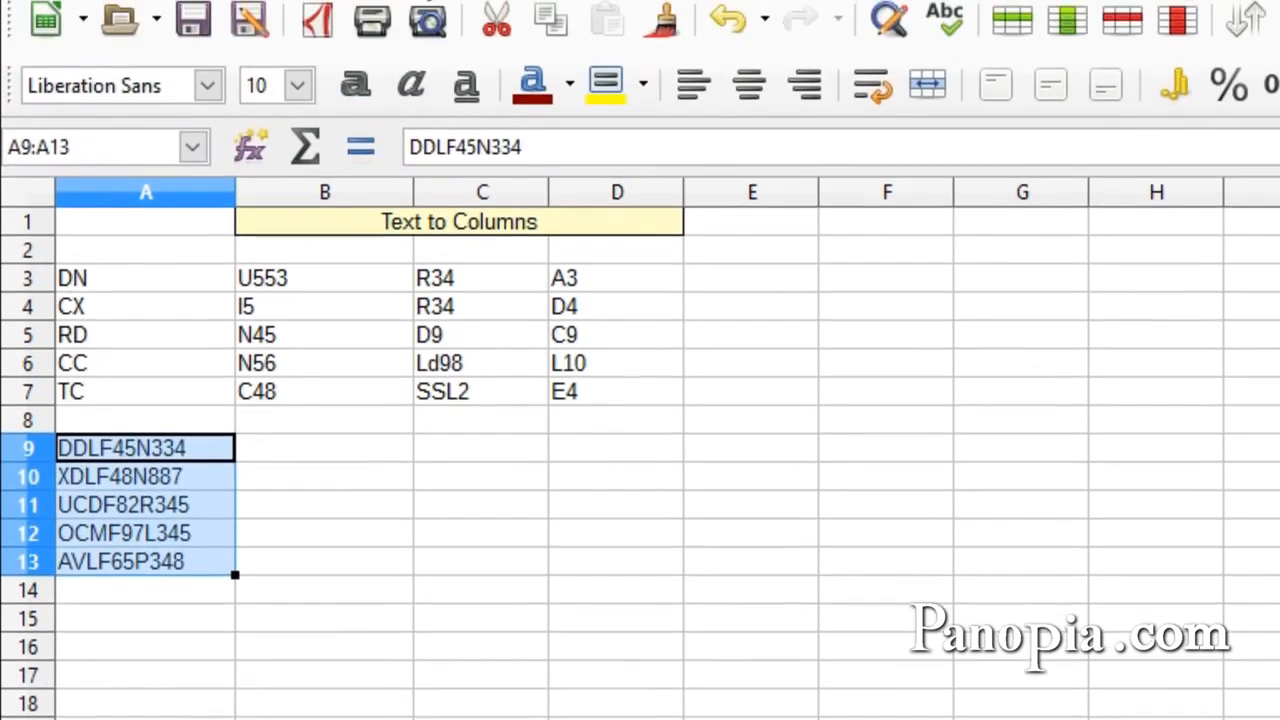
left_click(414, 27)
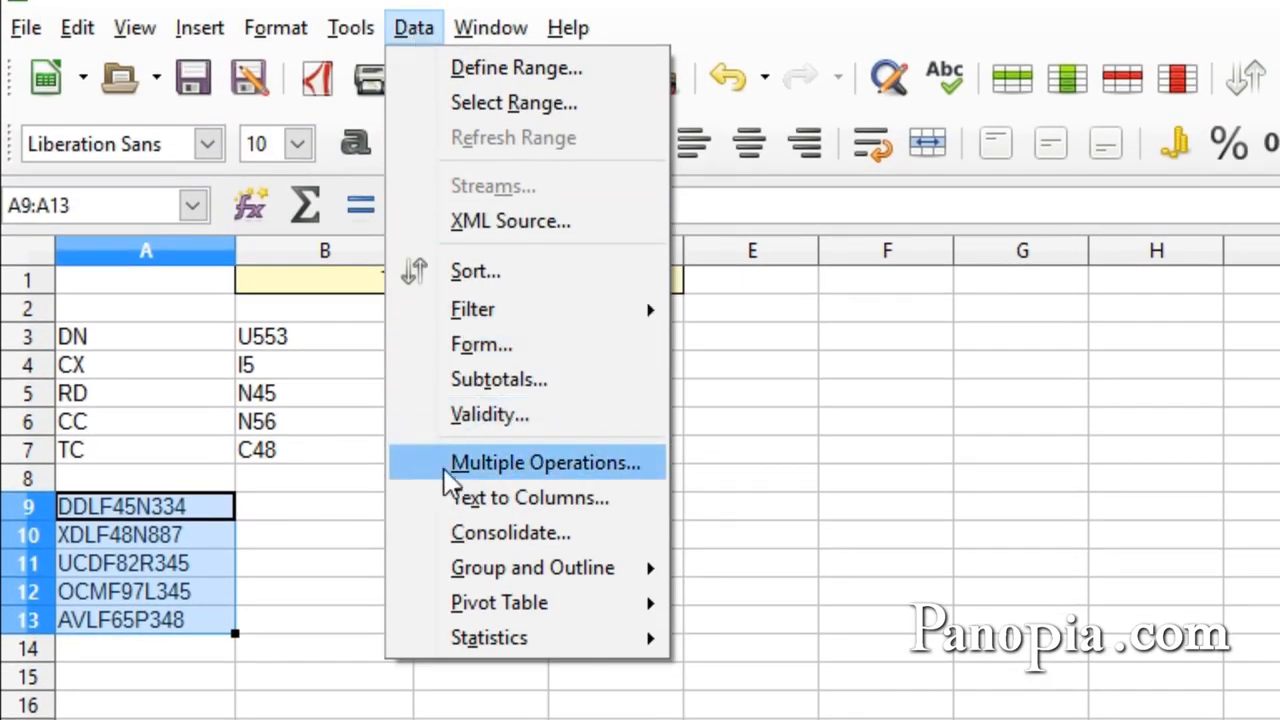
left_click(459, 498)
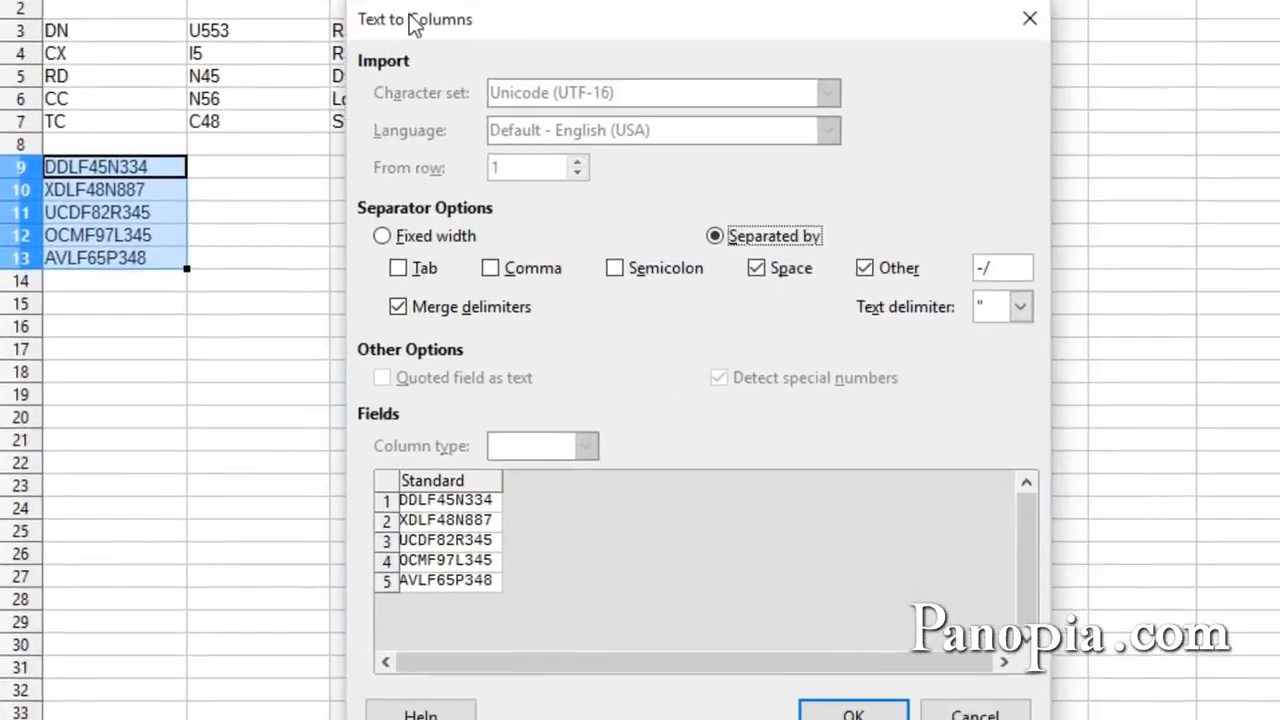
left_click_drag(410, 15, 264, 0)
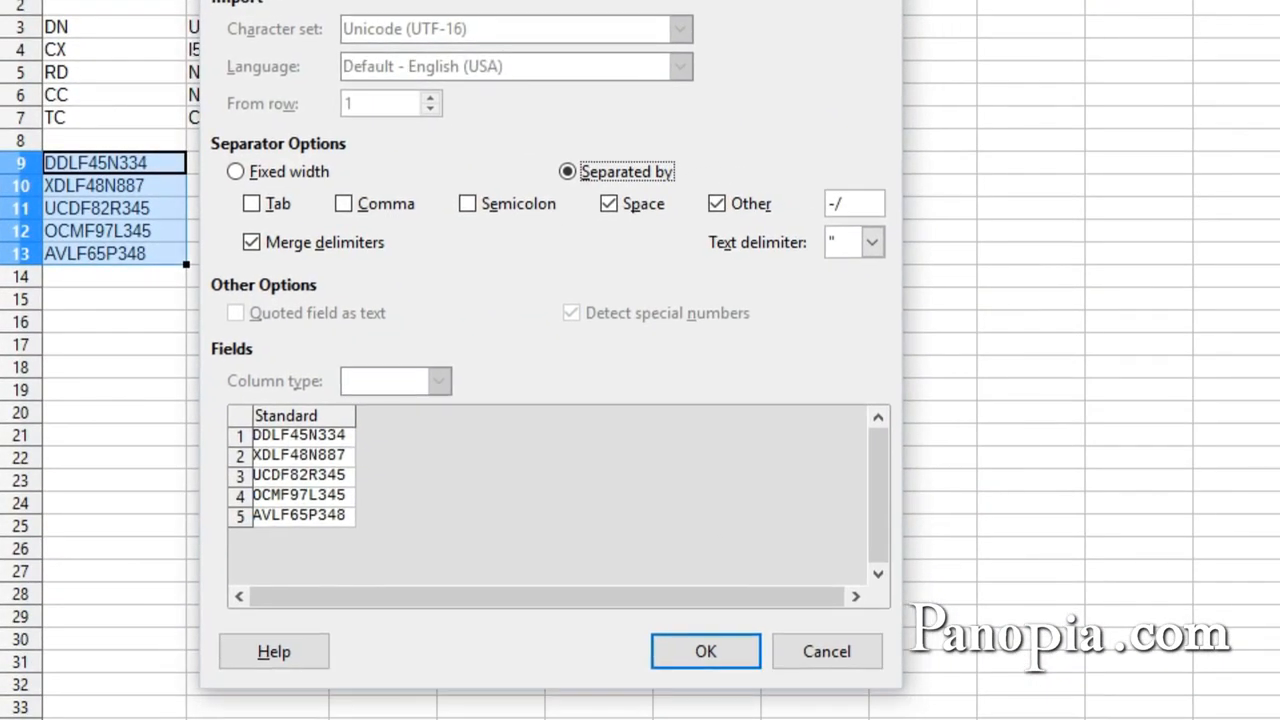
left_click(237, 173)
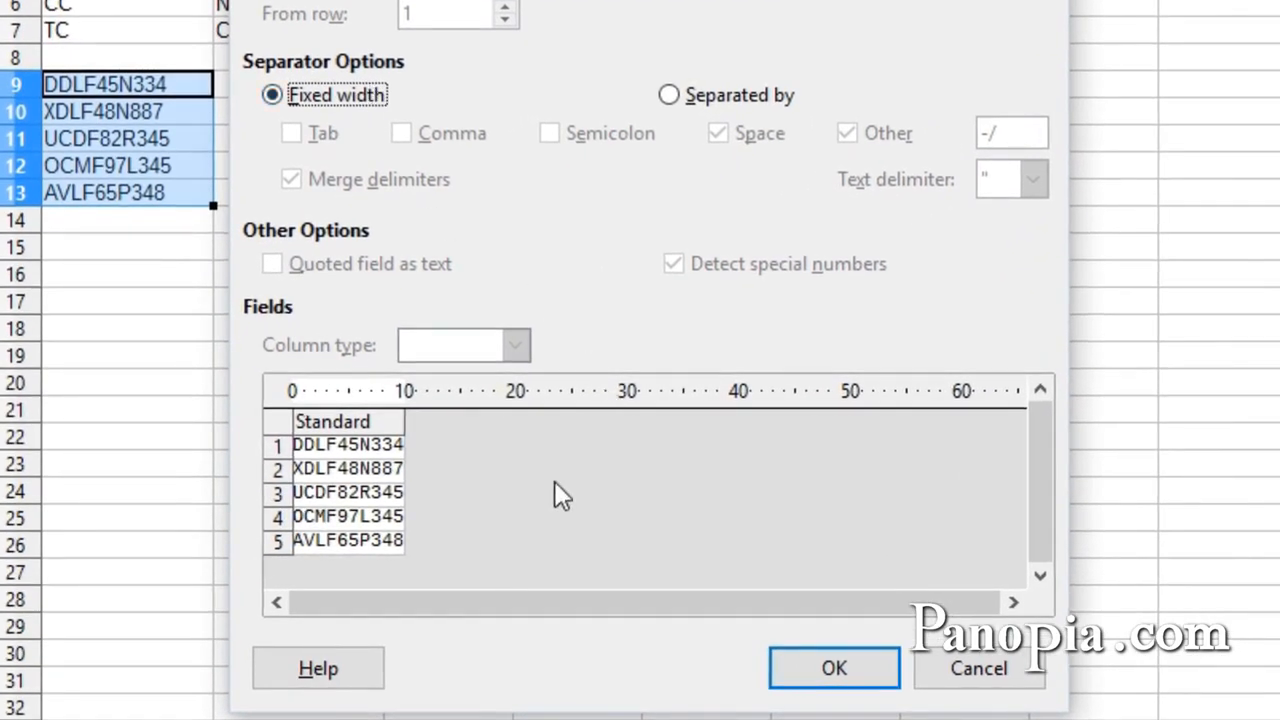
Place column breaks after the third and sixth characters of the codes, and apply the fixed-width split.
left_click(323, 390)
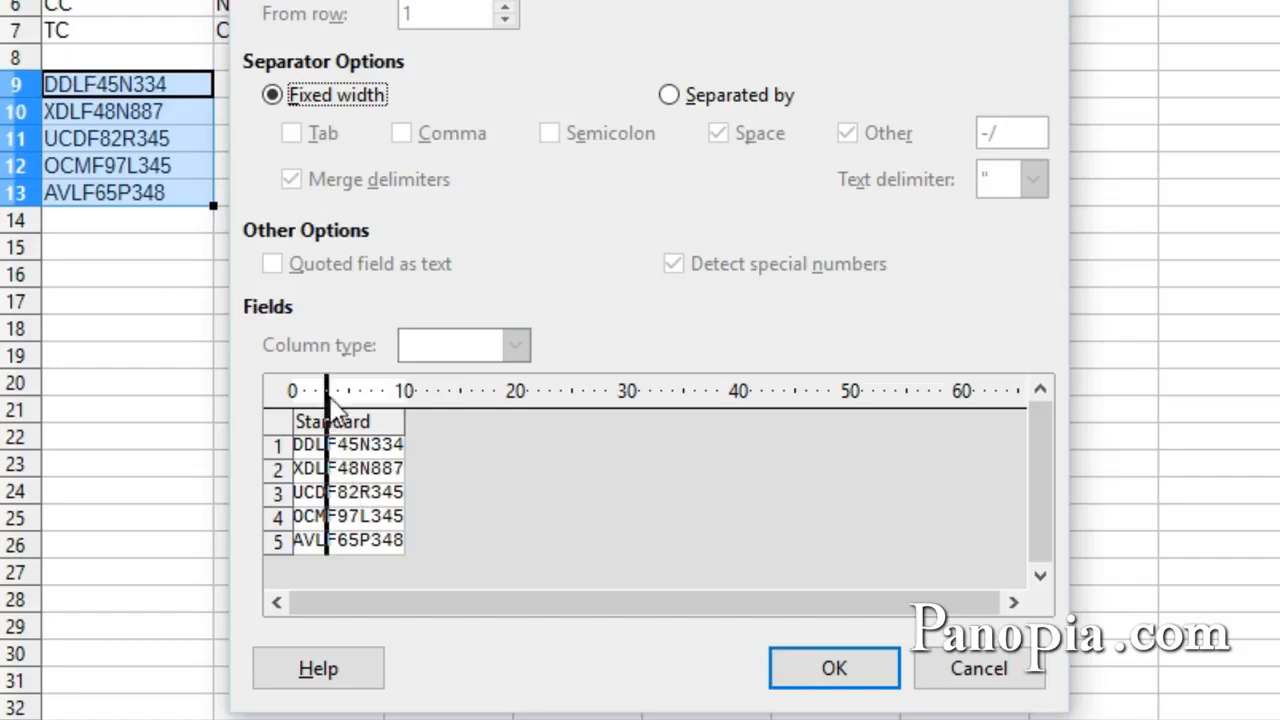
mouse_move(323, 390)
left_mouse_down()
mouse_move(376, 398)
mouse_move(292, 398)
mouse_move(388, 406)
mouse_move(298, 405)
mouse_move(379, 412)
mouse_move(324, 405)
mouse_move(365, 408)
mouse_move(329, 393)
left_mouse_up()
left_click(328, 393)
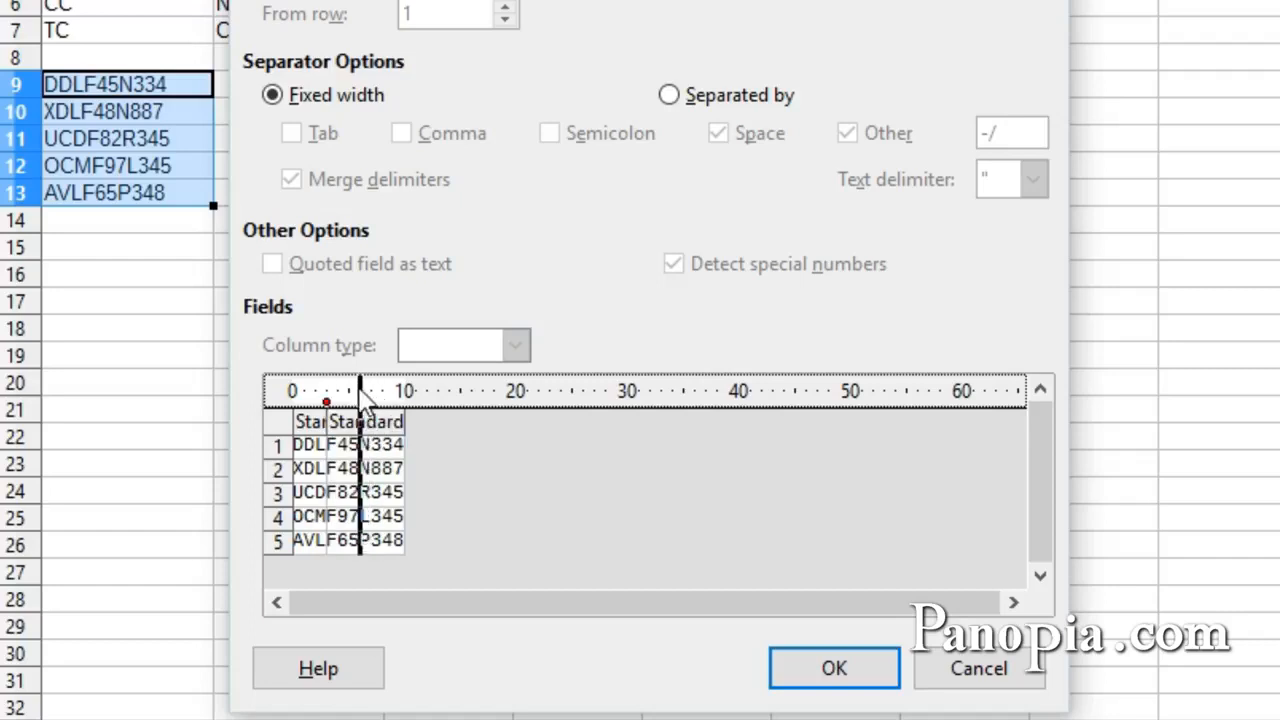
left_click(360, 393)
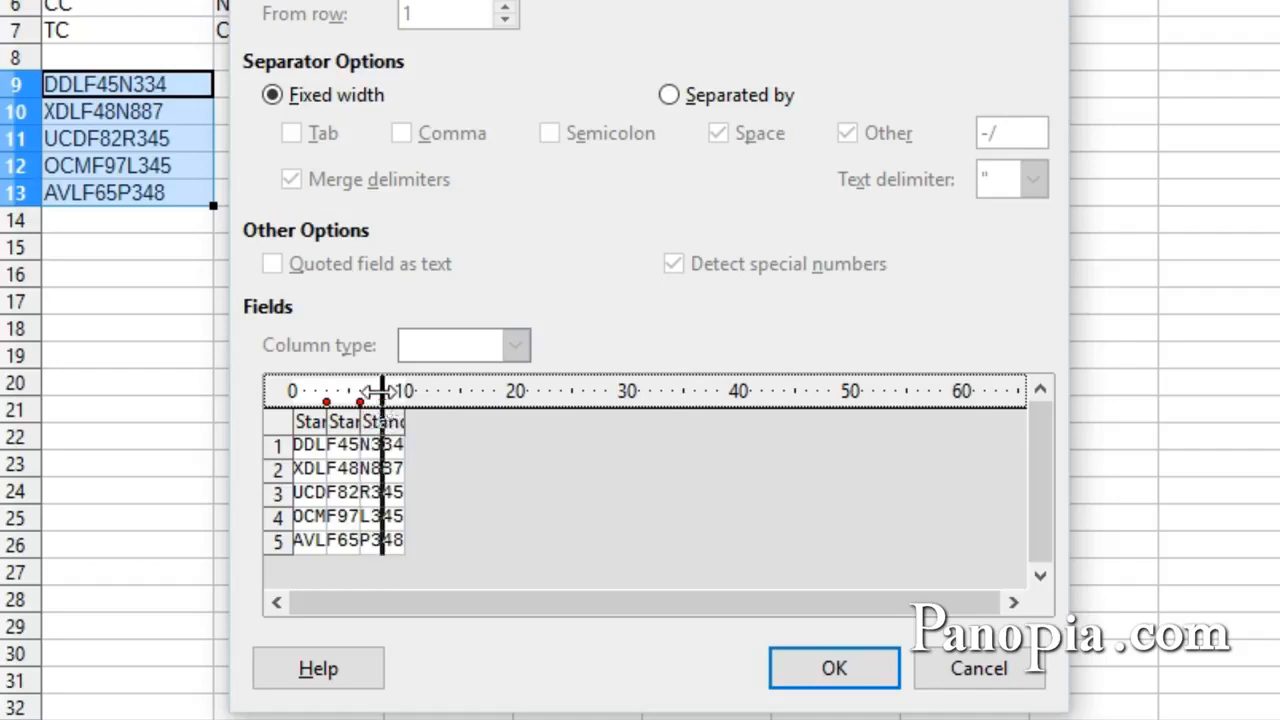
left_click(382, 393)
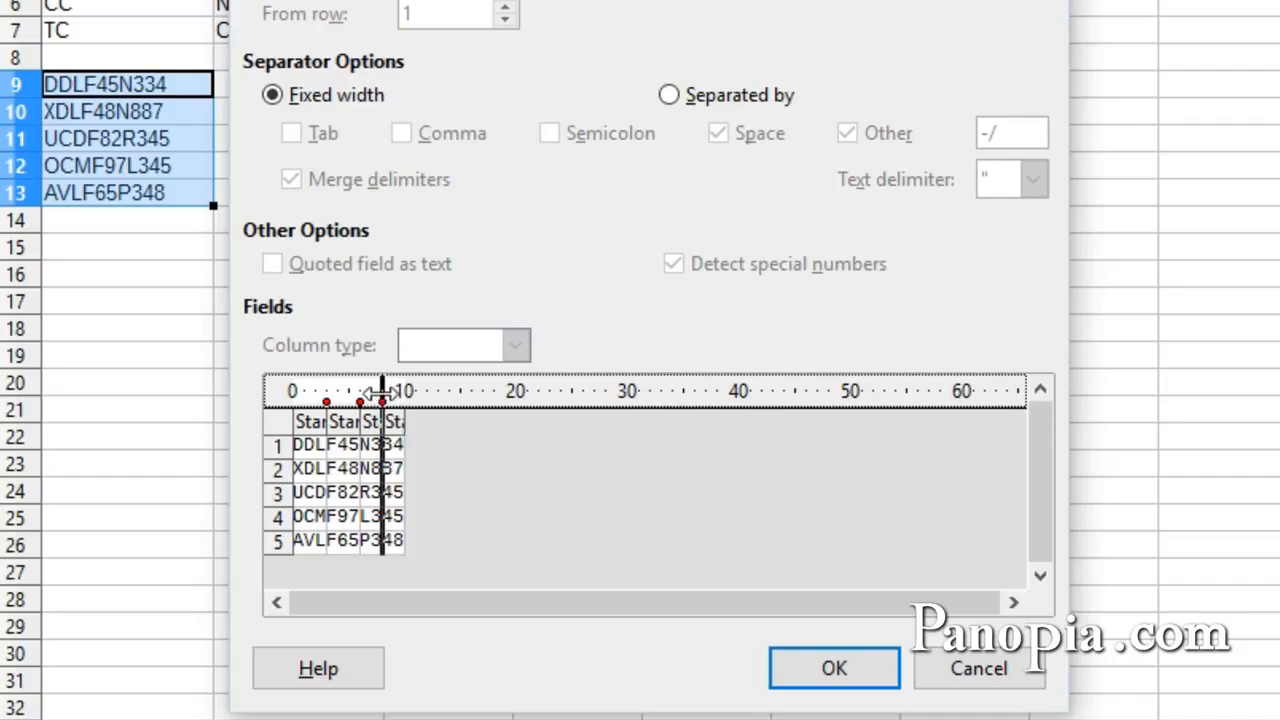
left_click(382, 393)
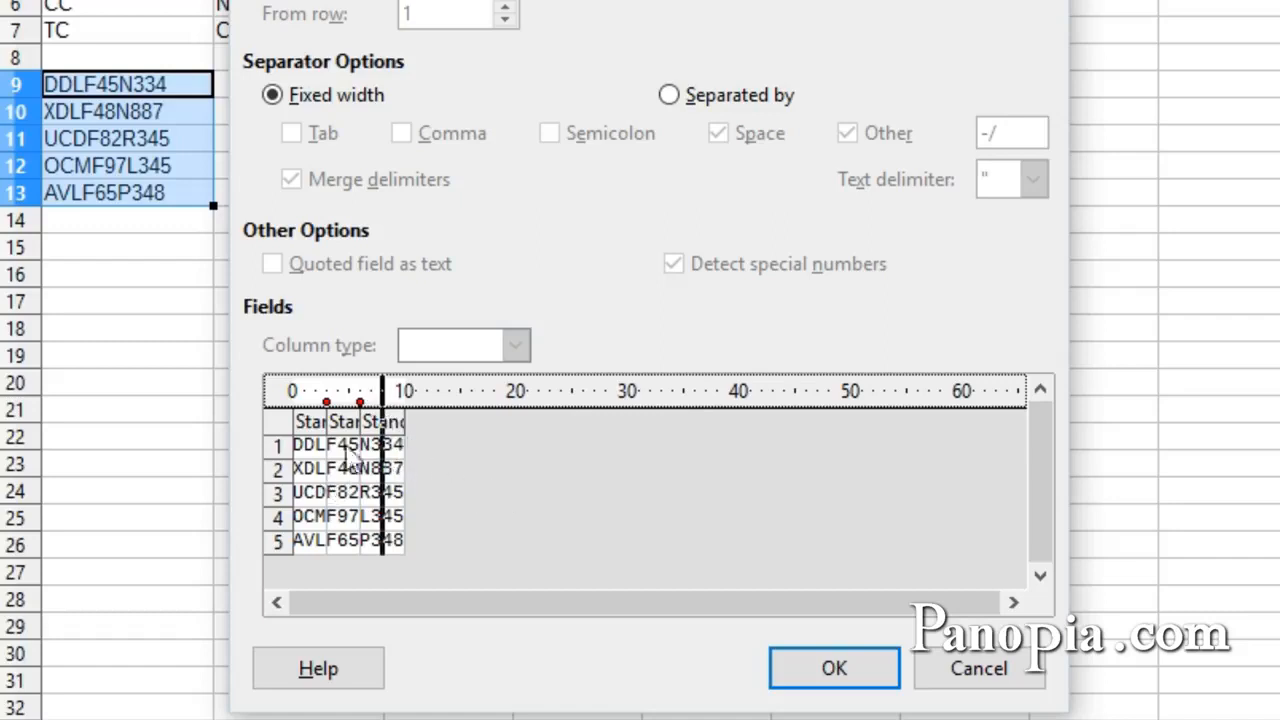
left_click(835, 672)
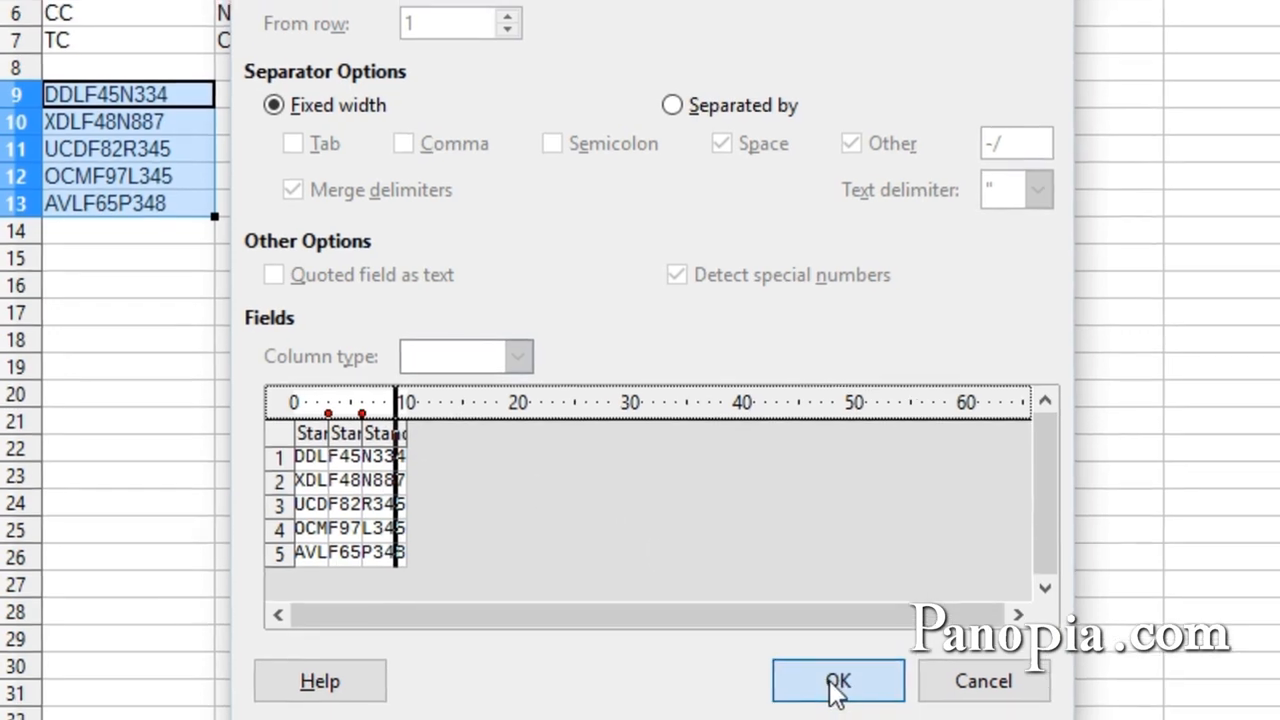